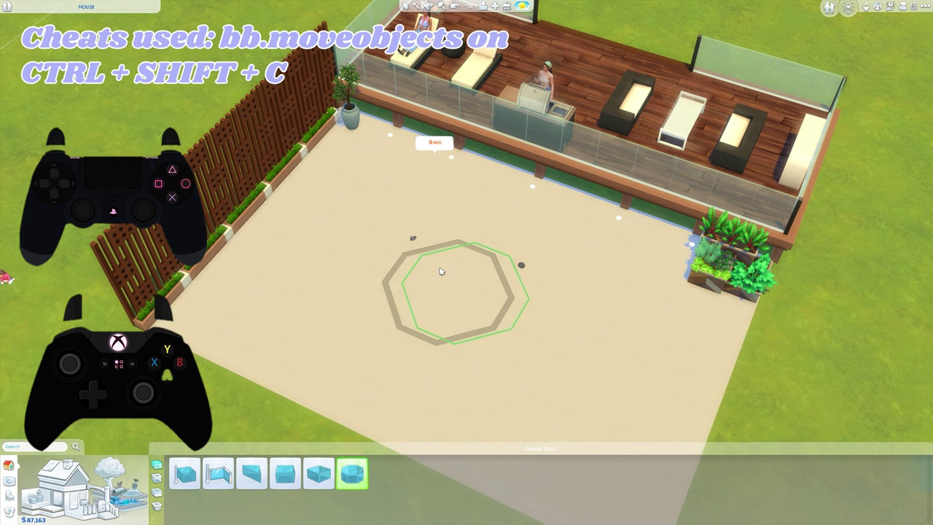
- Place an octagonal pool in the middle of the paved patio and stretch its sides into a large elongated octagon
{"action": "left_click", "coordinate": [443, 270]}
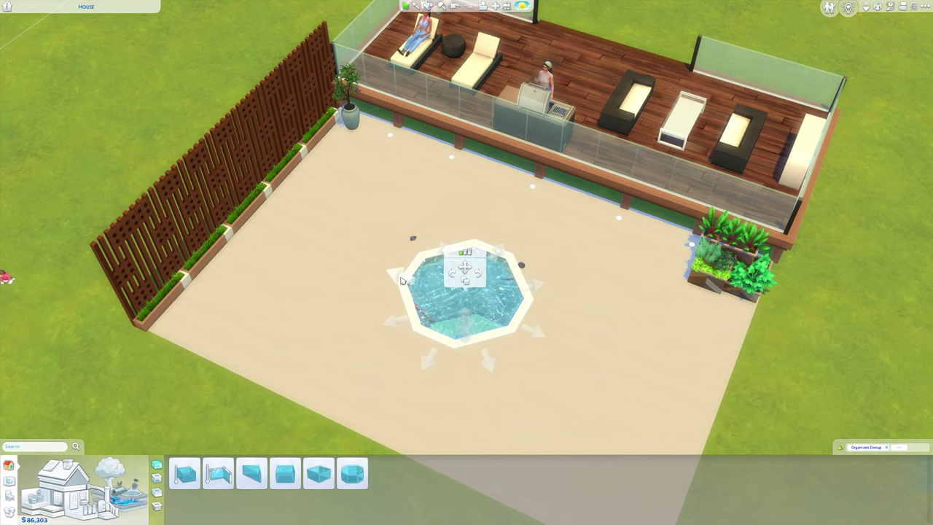
{"action": "scroll", "coordinate": [402, 280], "scroll_direction": "down", "scroll_amount": 2}
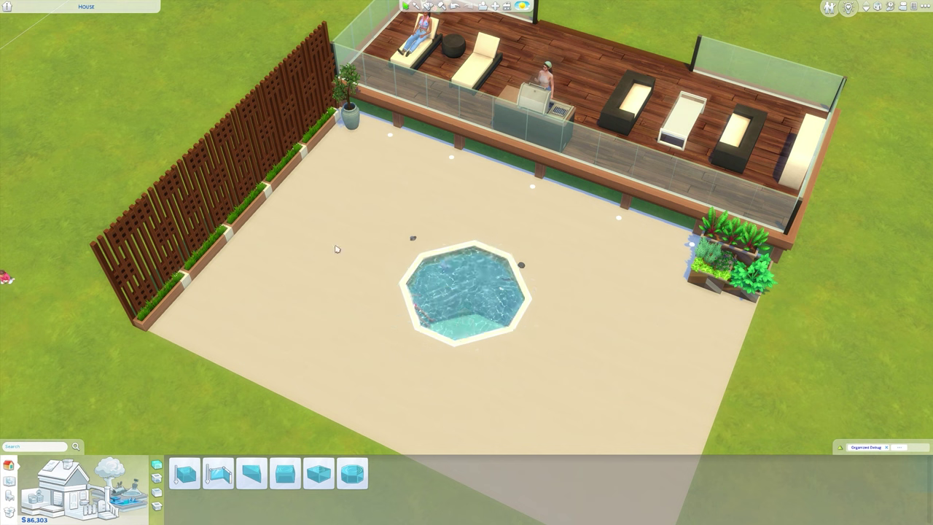
{"action": "left_click_drag", "start_coordinate": [337, 250], "coordinate": [545, 251]}
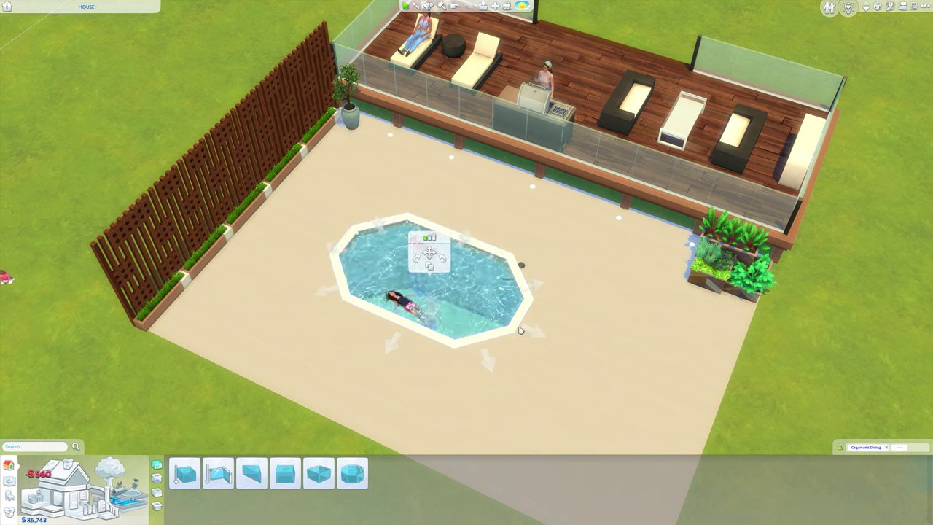
{"action": "left_click_drag", "start_coordinate": [534, 331], "coordinate": [614, 368]}
{"action": "left_click_drag", "start_coordinate": [498, 253], "coordinate": [514, 230]}
{"action": "left_click_drag", "start_coordinate": [429, 359], "coordinate": [412, 388]}
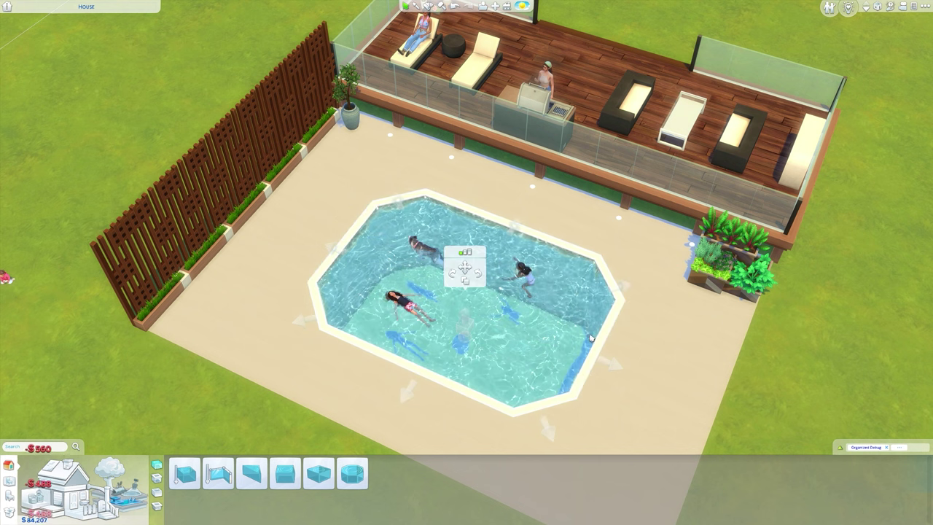
{"action": "left_click_drag", "start_coordinate": [332, 248], "coordinate": [304, 235]}
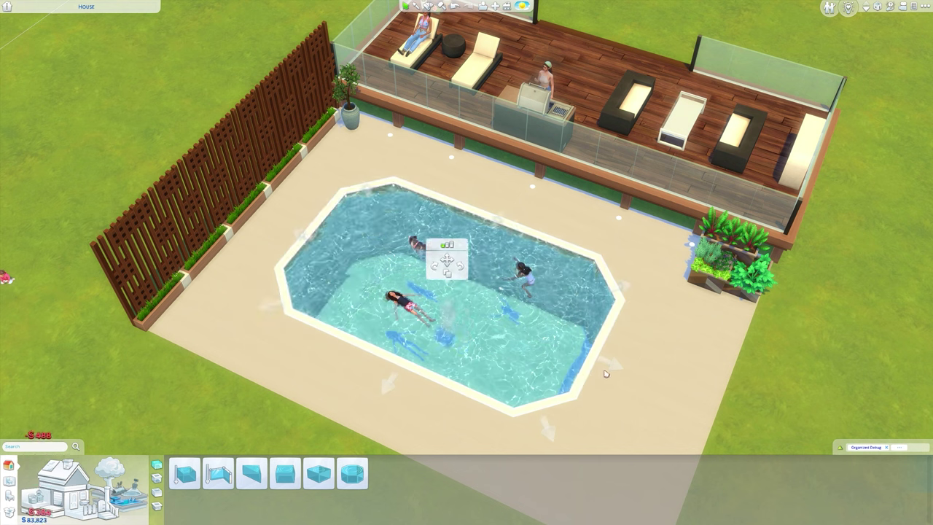
{"action": "left_click_drag", "start_coordinate": [614, 365], "coordinate": [625, 372]}
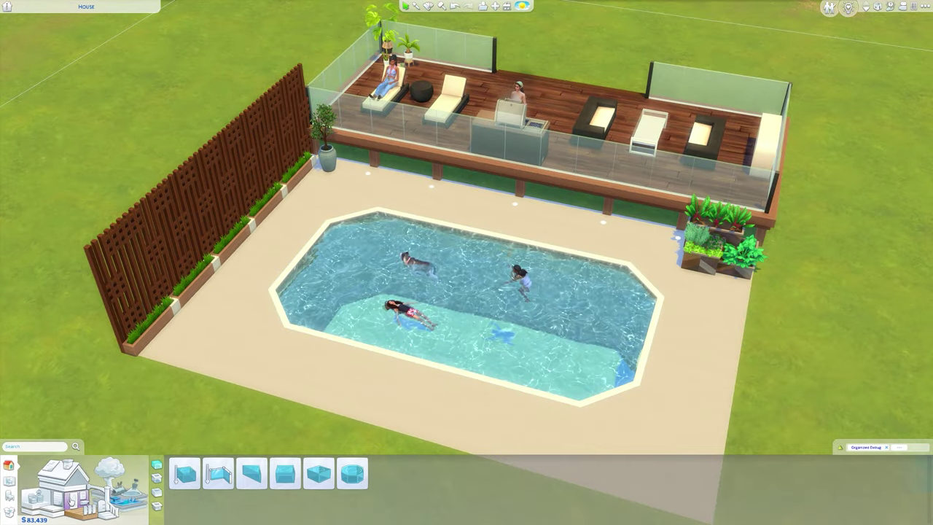
- Draw a small square room as a support column beside the pool's long edge, on the side away from the deck
{"action": "left_click", "coordinate": [73, 501]}
{"action": "left_click", "coordinate": [217, 474]}
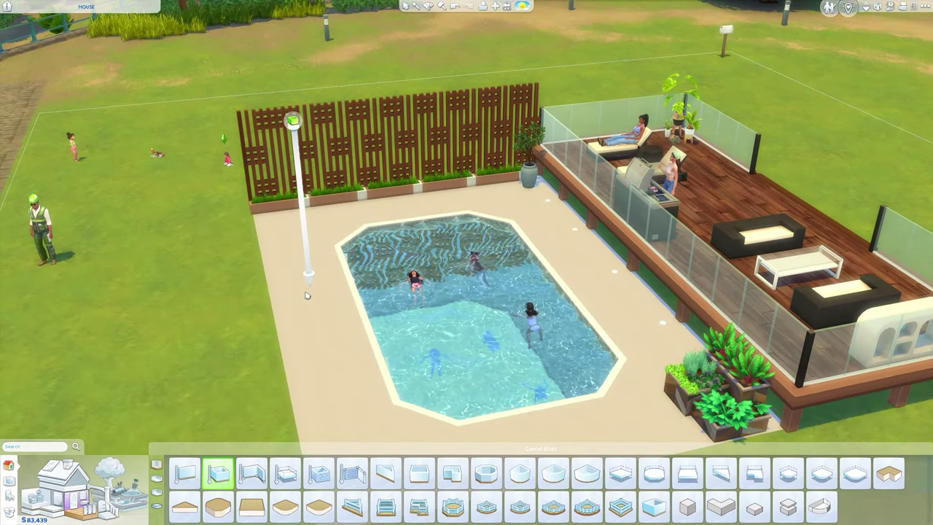
{"action": "left_click_drag", "start_coordinate": [307, 296], "coordinate": [350, 309]}
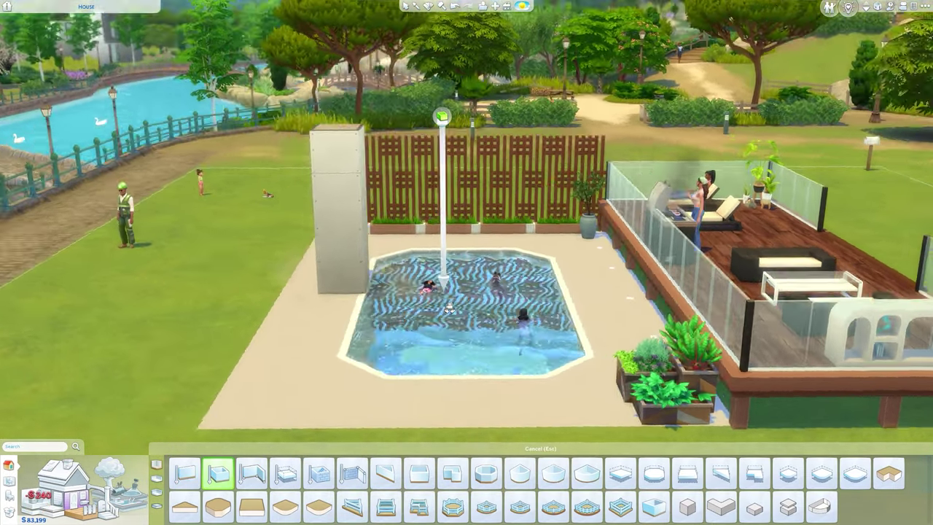
{"action": "left_click_drag", "start_coordinate": [449, 309], "coordinate": [439, 285]}
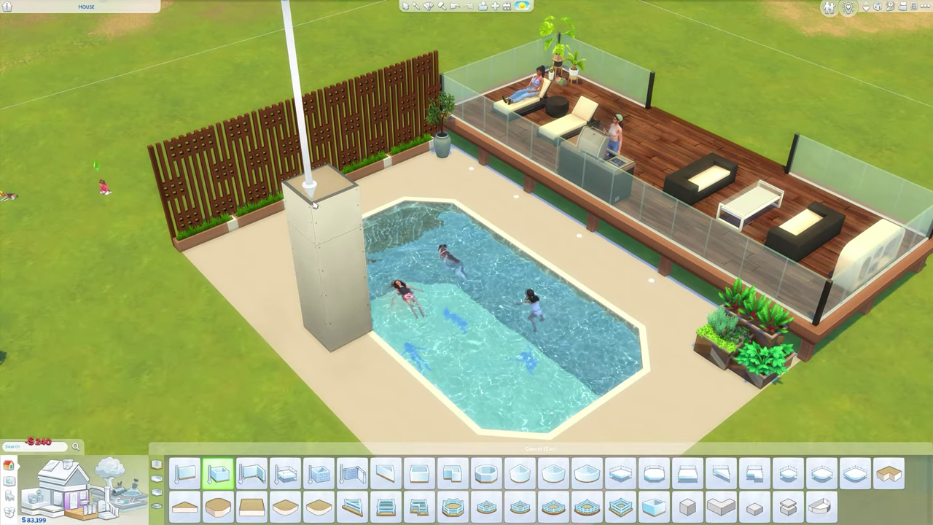
{"action": "scroll", "coordinate": [317, 199], "scroll_direction": "down", "scroll_amount": 3}
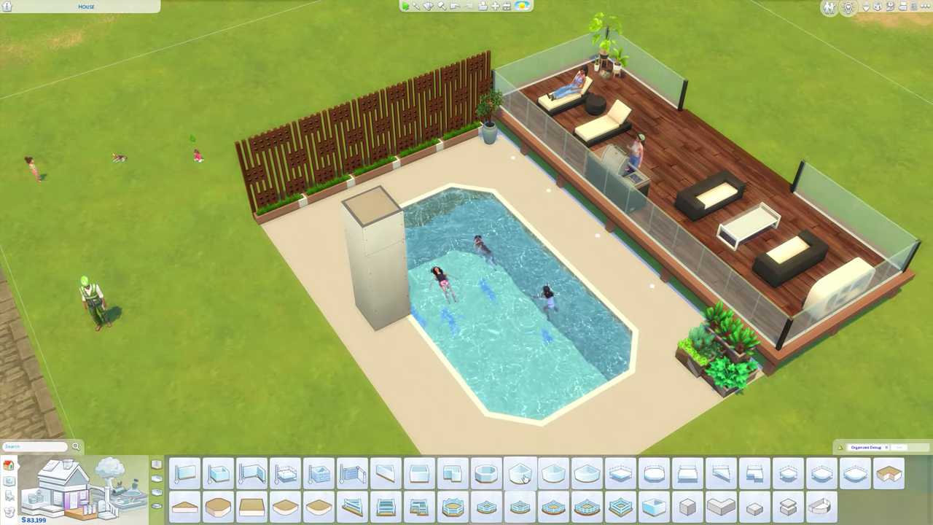
- Place two rounded rooms side by side on the open lawn behind the wooden screen fence
{"action": "left_click", "coordinate": [520, 473]}
{"action": "key", "text": "w"}
{"action": "key", "text": "d"}
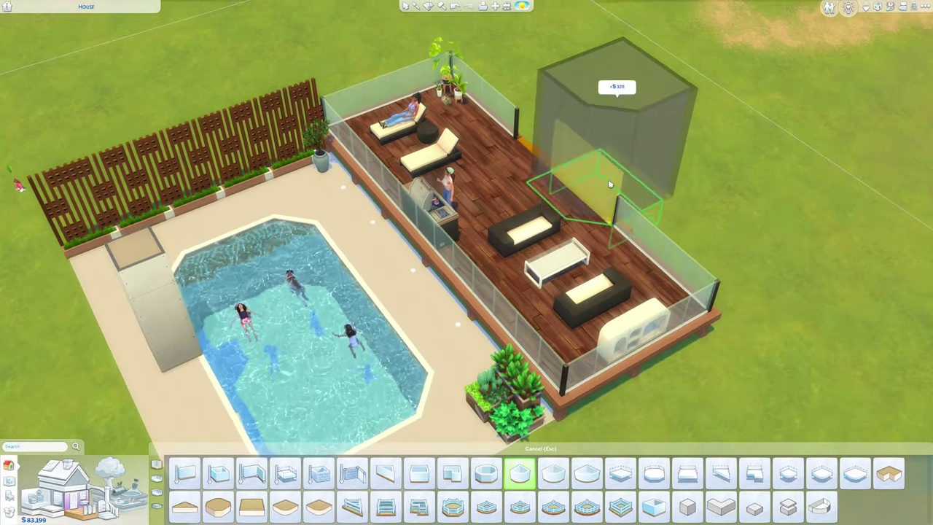
{"action": "key", "text": "a"}
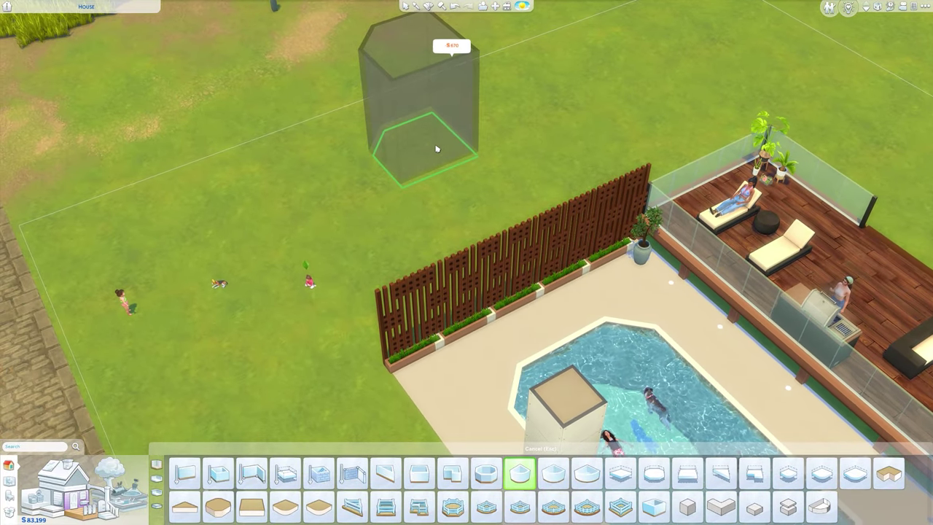
{"action": "left_click", "coordinate": [433, 145]}
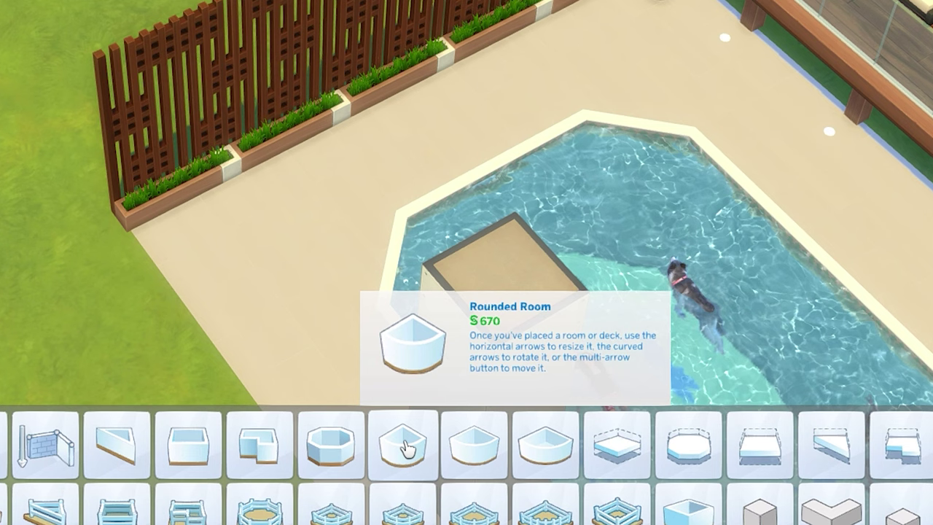
{"action": "left_click", "coordinate": [406, 448]}
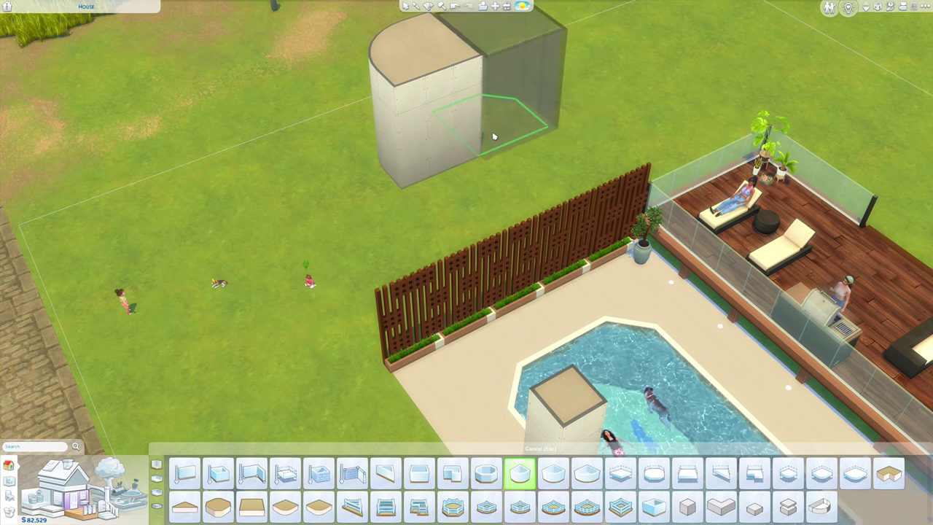
{"action": "left_click", "coordinate": [494, 136]}
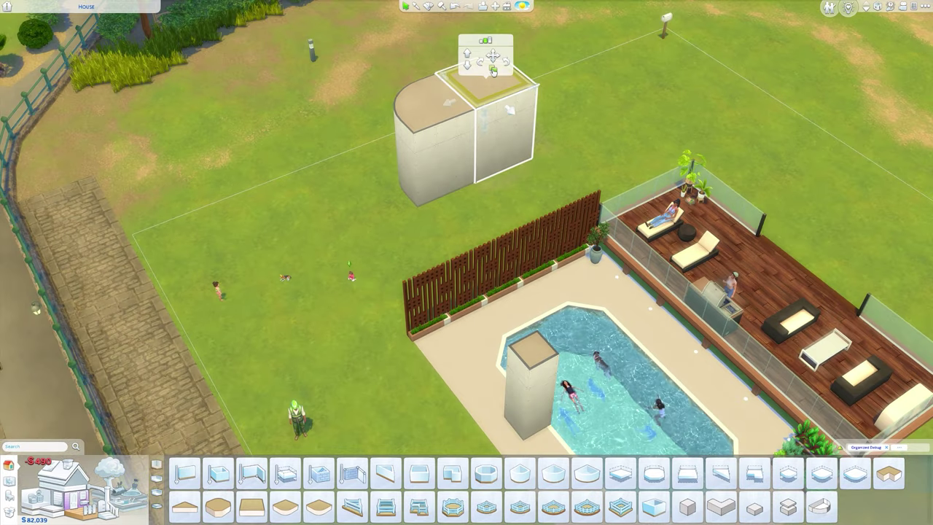
- Duplicate the rounded room twice and place the copies to complete a four-part block with curved corners
{"action": "left_click", "coordinate": [494, 71]}
{"action": "left_click", "coordinate": [544, 178]}
{"action": "left_click", "coordinate": [528, 102]}
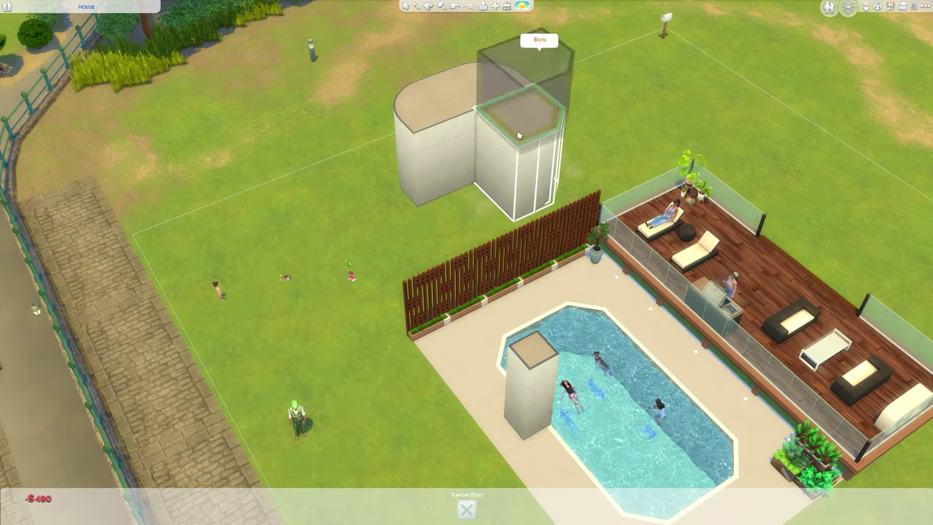
{"action": "left_click", "coordinate": [467, 175]}
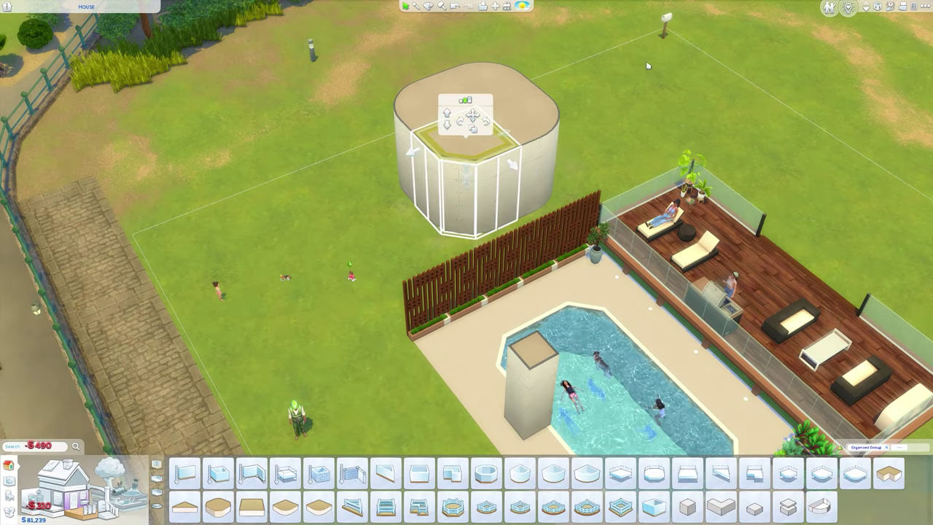
- Demolish the inner dividing walls of the rounded block to form one open room
{"action": "left_click", "coordinate": [866, 9]}
{"action": "left_click", "coordinate": [442, 6]}
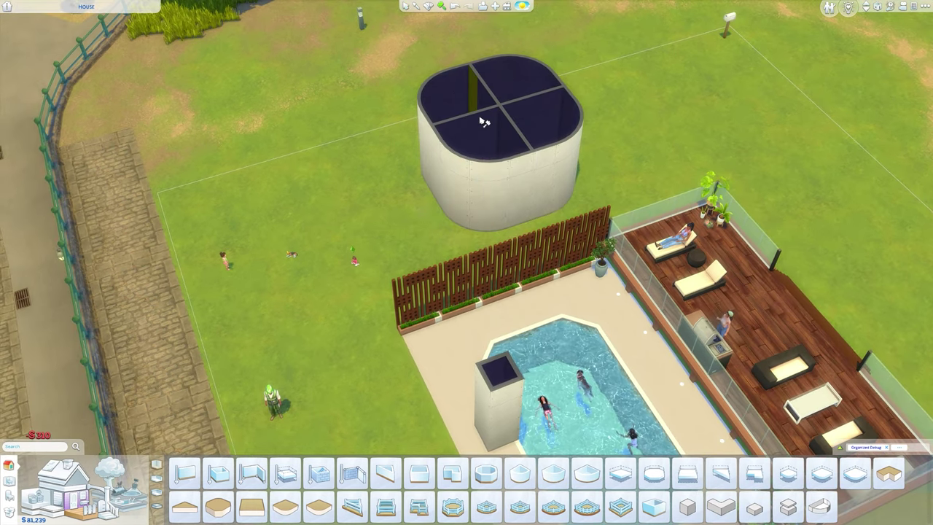
{"action": "left_click", "coordinate": [487, 131]}
{"action": "left_click", "coordinate": [500, 126]}
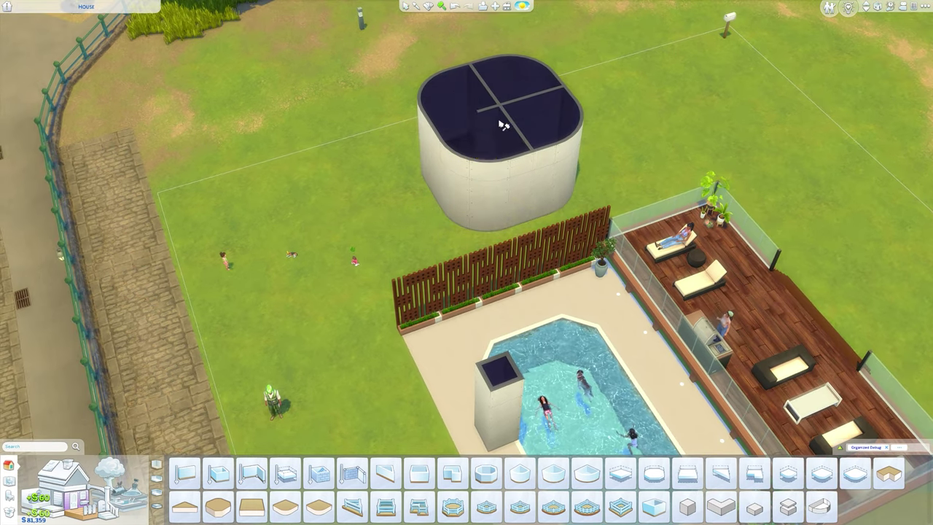
{"action": "left_click", "coordinate": [506, 123]}
{"action": "left_click", "coordinate": [506, 121]}
{"action": "key", "text": "Escape"}
- Move the open rounded room one level up and place it on top of the support column
{"action": "left_click", "coordinate": [503, 121]}
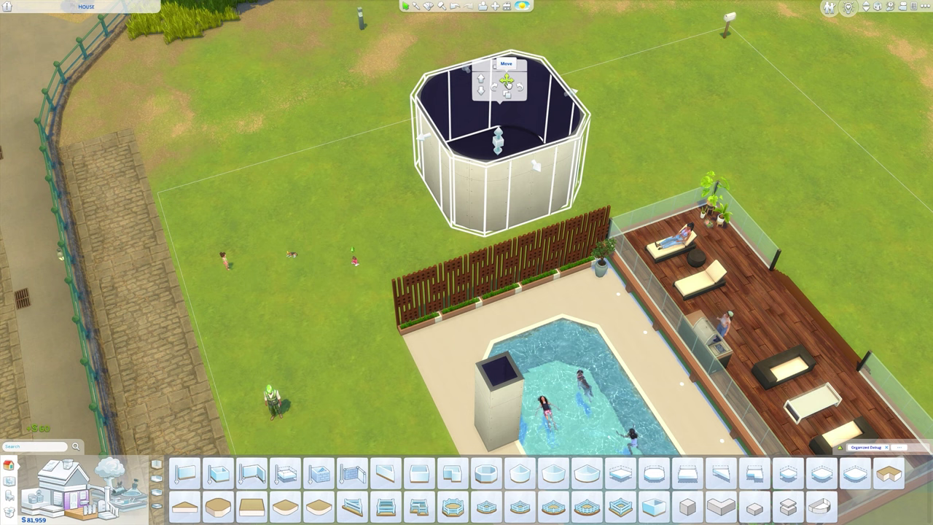
{"action": "left_click", "coordinate": [508, 83]}
{"action": "key", "text": "s"}
{"action": "left_click", "coordinate": [866, 5]}
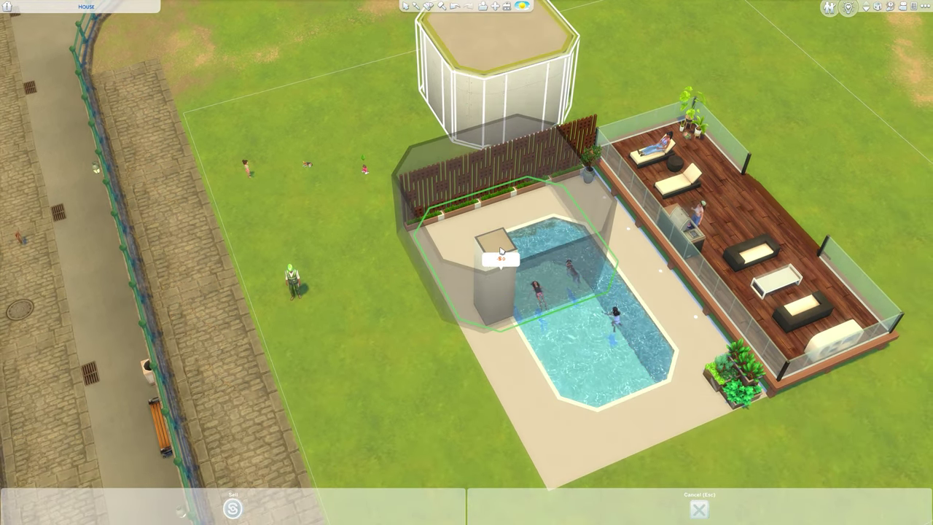
{"action": "left_click", "coordinate": [501, 252]}
- Narrow the raised rounded room and lengthen both ends so that it becomes an elongated oval parallel to the pool
{"action": "scroll", "coordinate": [496, 248], "scroll_direction": "up", "scroll_amount": 5}
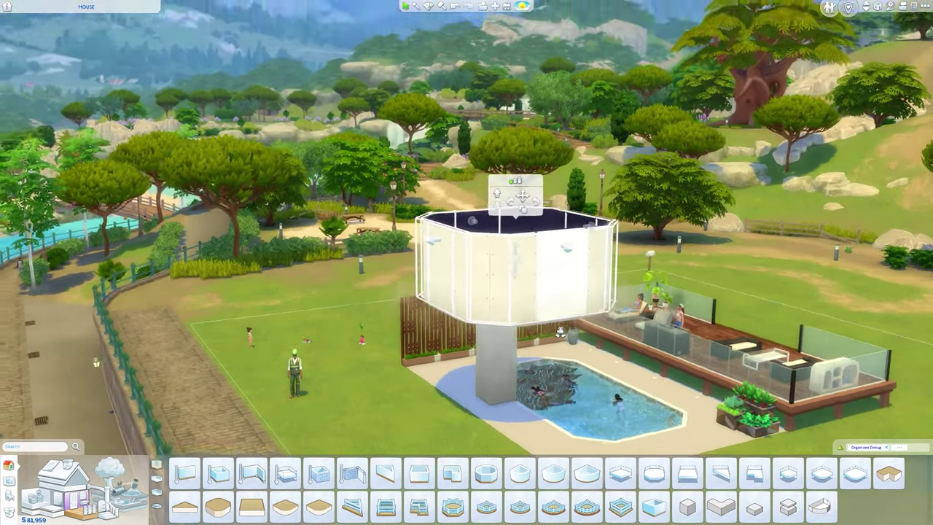
{"action": "left_click_drag", "start_coordinate": [560, 332], "coordinate": [561, 334]}
{"action": "scroll", "coordinate": [560, 333], "scroll_direction": "up", "scroll_amount": 2}
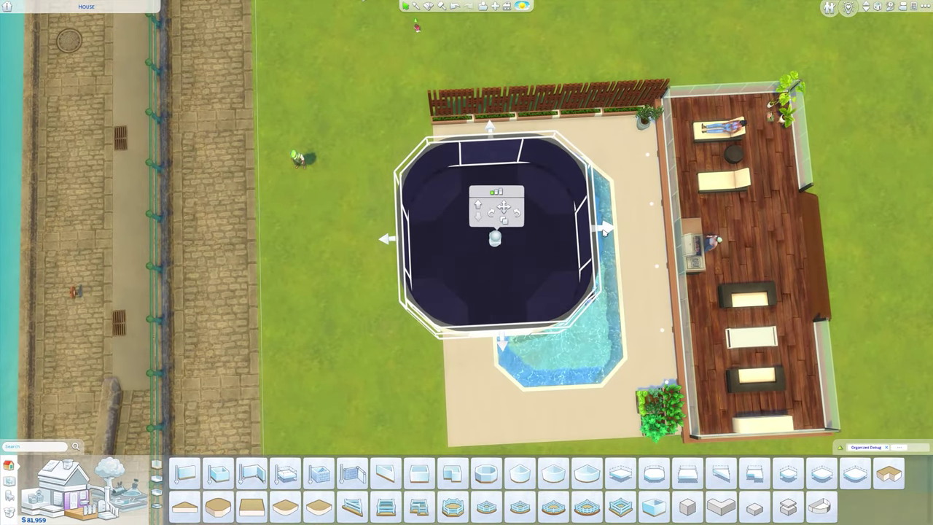
{"action": "left_click_drag", "start_coordinate": [605, 230], "coordinate": [469, 175]}
{"action": "left_click_drag", "start_coordinate": [516, 209], "coordinate": [514, 180]}
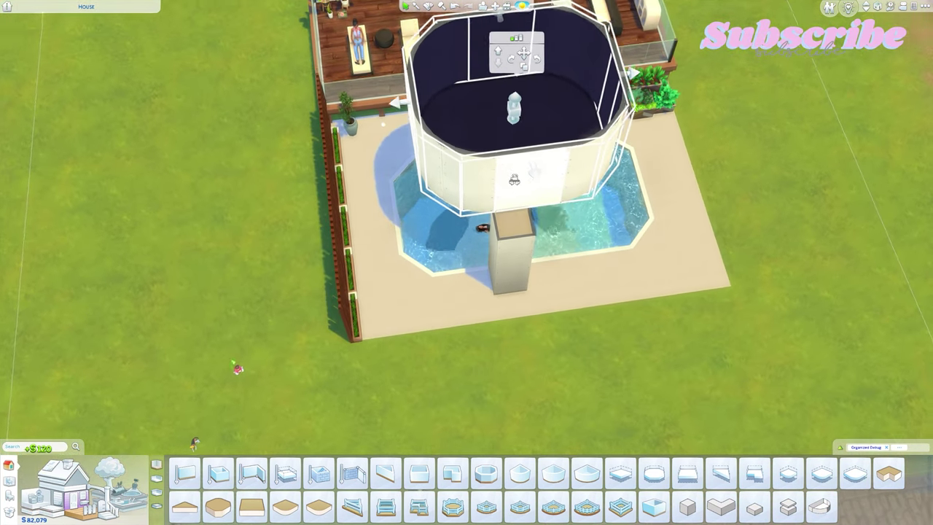
{"action": "left_click_drag", "start_coordinate": [395, 103], "coordinate": [364, 101]}
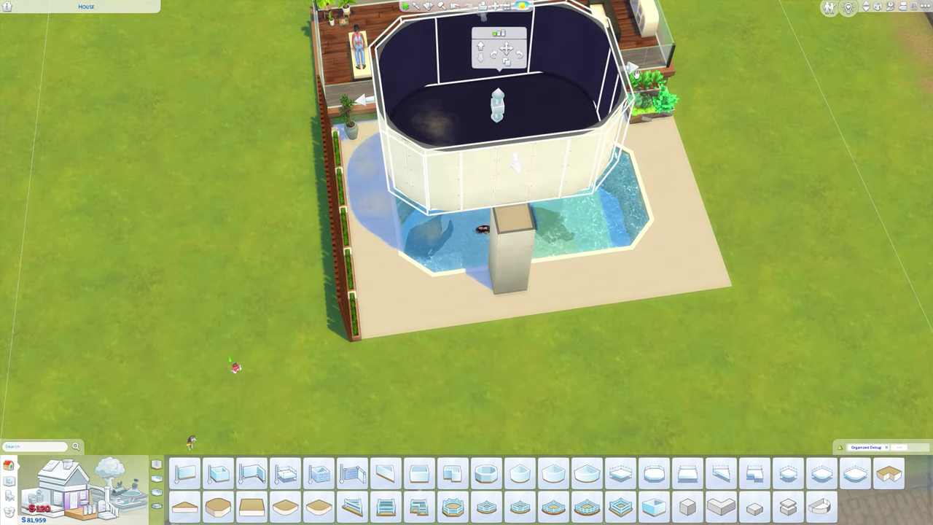
{"action": "left_click_drag", "start_coordinate": [635, 72], "coordinate": [431, 277]}
{"action": "left_click_drag", "start_coordinate": [382, 314], "coordinate": [352, 318]}
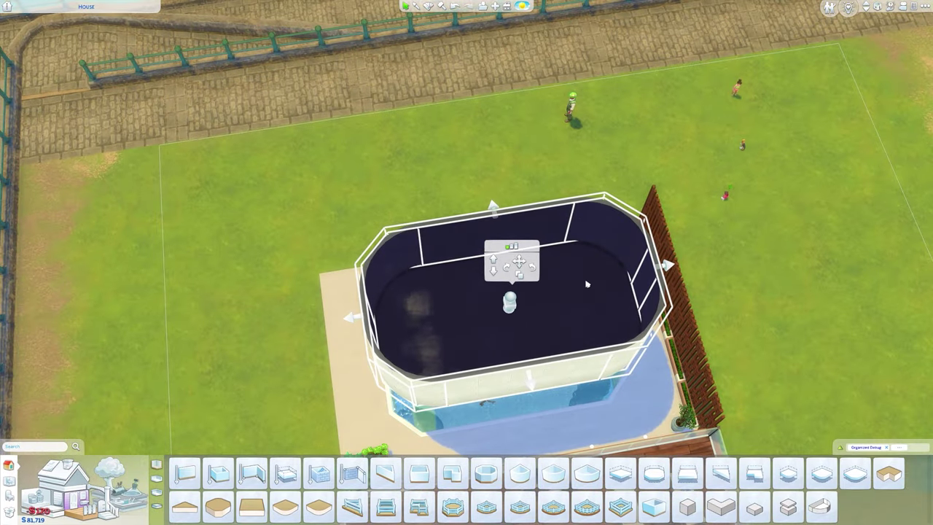
- Delete the square support column beside the pool, leaving the raised oval room in place
{"action": "left_click_drag", "start_coordinate": [588, 284], "coordinate": [590, 287]}
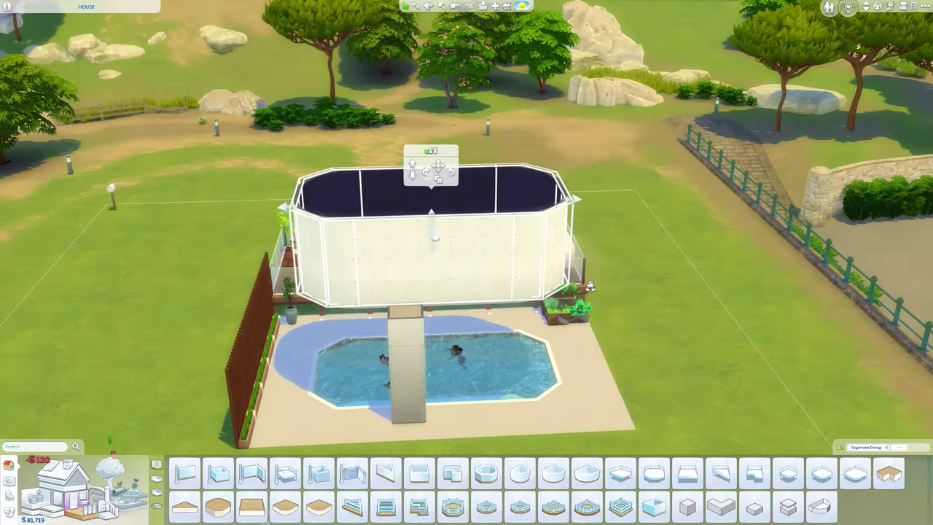
{"action": "left_click", "coordinate": [410, 352]}
{"action": "key", "text": "Delete"}
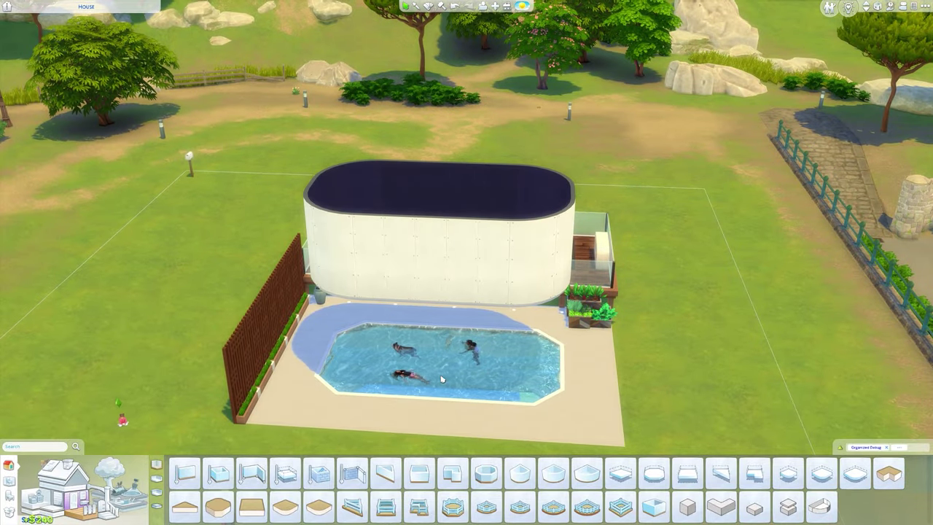
{"action": "left_click_drag", "start_coordinate": [443, 378], "coordinate": [448, 379]}
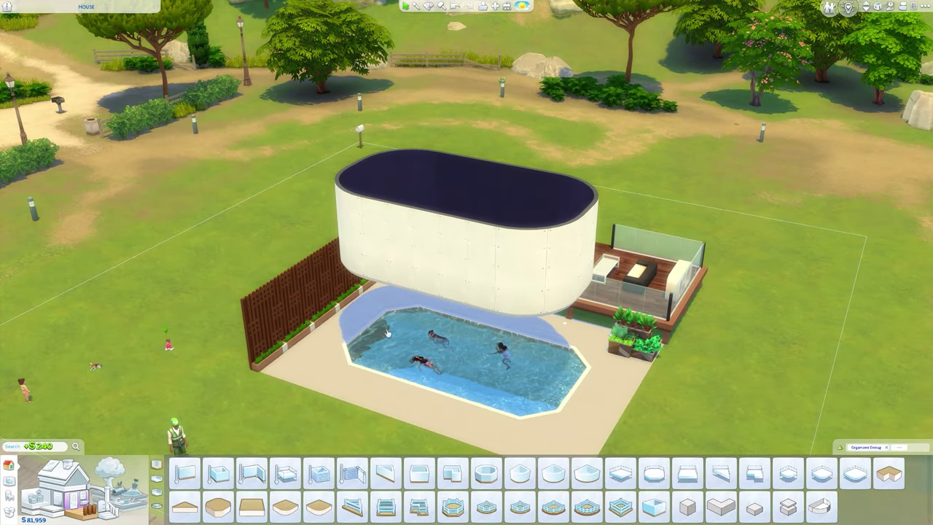
- Replace walls on the raised room's pool side with fencing, using Smooth Keeper in a light swatch for the curved corner
{"action": "left_click", "coordinate": [89, 508]}
{"action": "scroll", "coordinate": [516, 479], "scroll_direction": "down", "scroll_amount": 1}
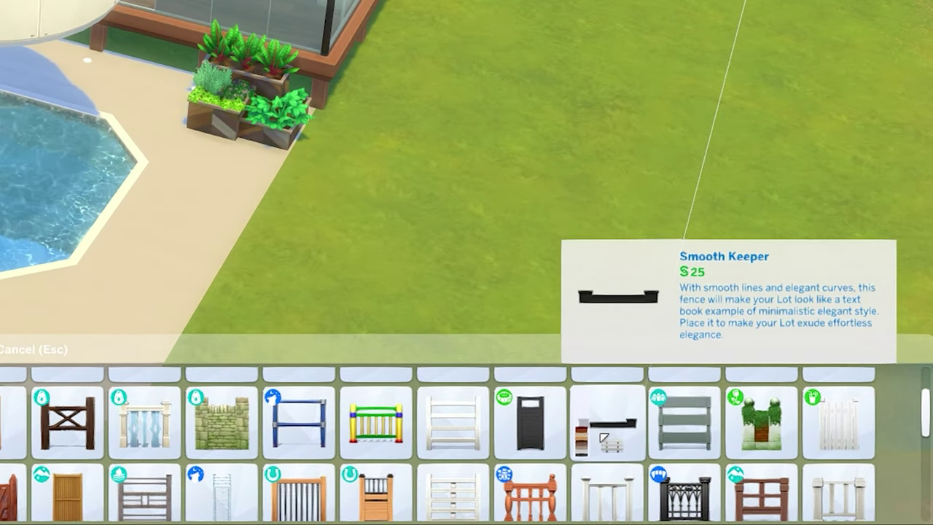
{"action": "mouse_move", "coordinate": [581, 439]}
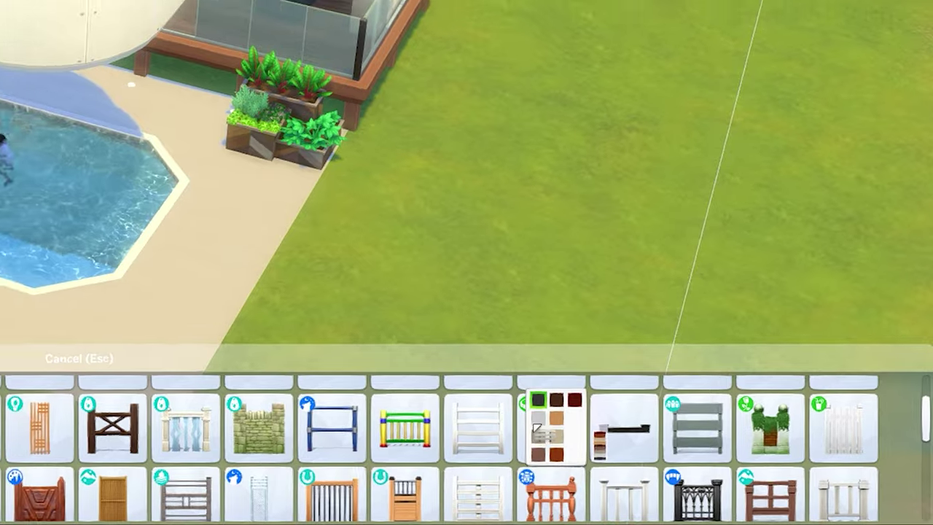
{"action": "left_click", "coordinate": [537, 428]}
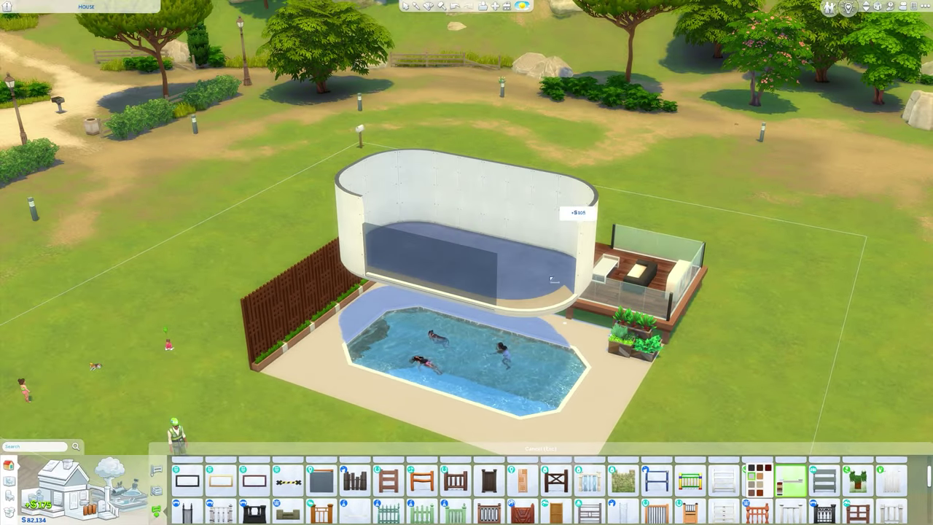
{"action": "left_click", "coordinate": [552, 279]}
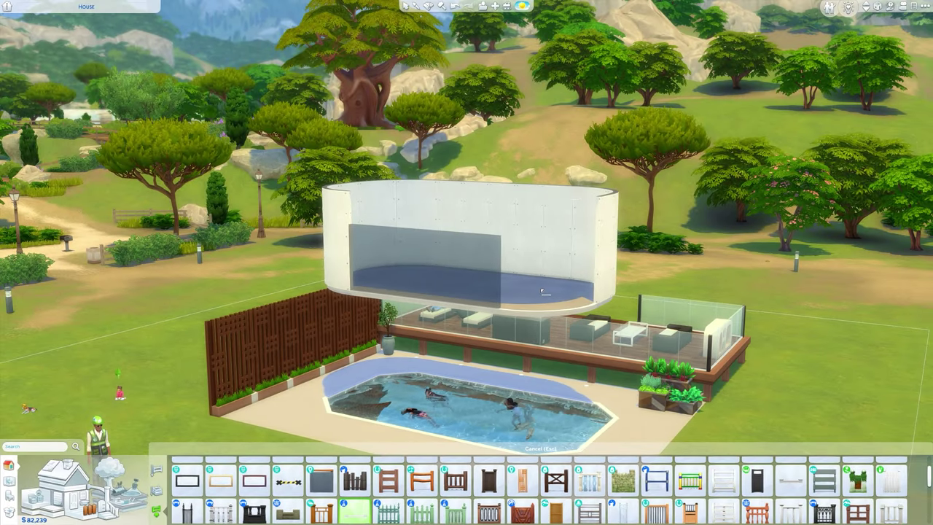
- Replace the remaining walls of the raised oval room, including the curved ends and the deck side, with the light Smooth Keeper fencing
{"action": "left_click", "coordinate": [579, 253]}
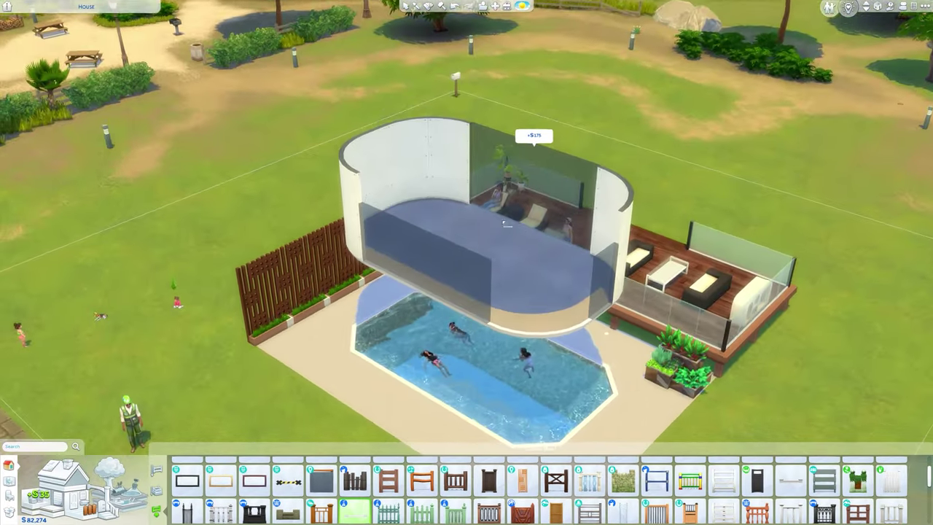
{"action": "left_click", "coordinate": [358, 178]}
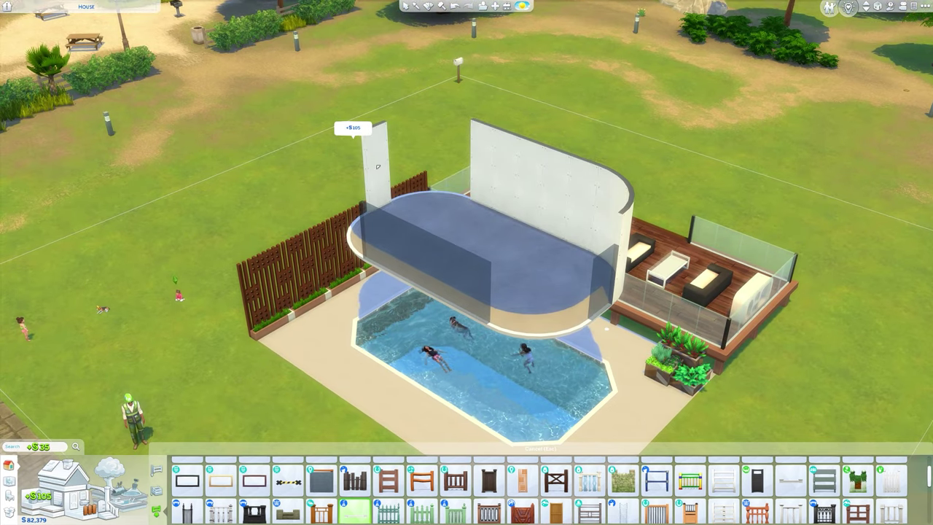
{"action": "left_click", "coordinate": [360, 179]}
{"action": "left_click", "coordinate": [377, 177]}
{"action": "left_click", "coordinate": [546, 188]}
{"action": "left_click", "coordinate": [627, 221]}
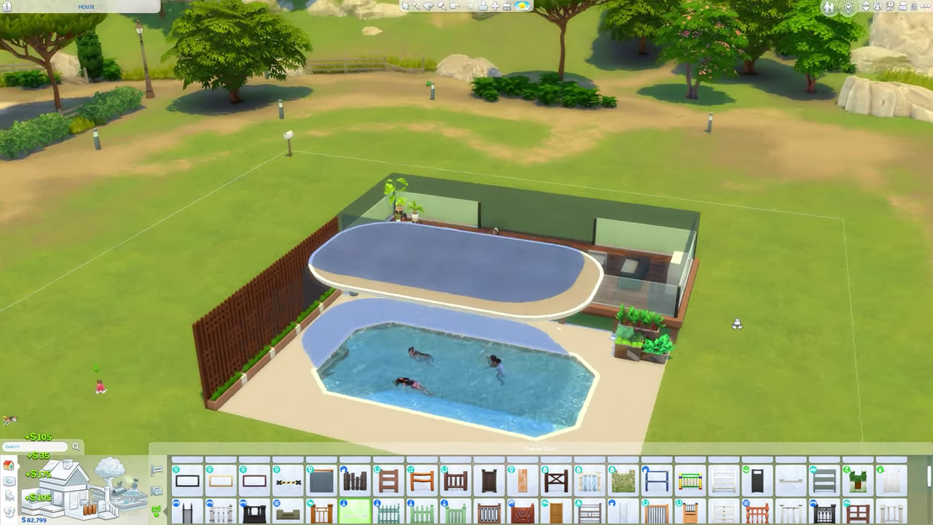
- Remove the ceiling slab above the raised oval room, leaving the lower platform in place
{"action": "left_click_drag", "start_coordinate": [737, 324], "coordinate": [737, 324]}
{"action": "left_click", "coordinate": [866, 5]}
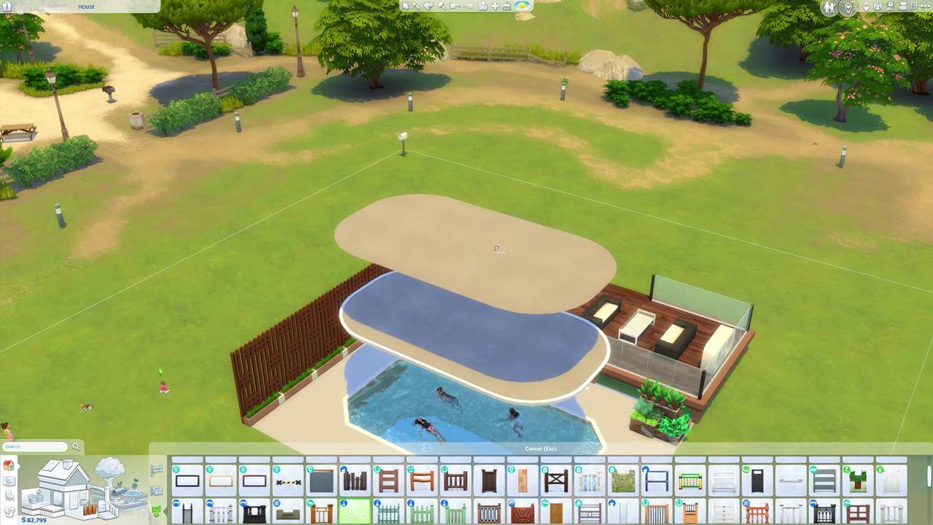
{"action": "key", "text": "Escape"}
{"action": "left_click", "coordinate": [501, 253]}
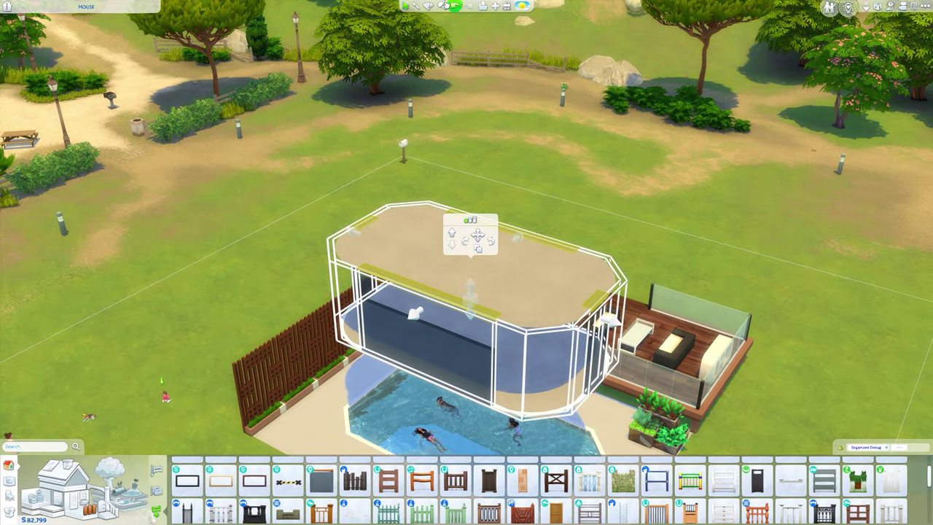
{"action": "left_click", "coordinate": [442, 6]}
{"action": "key", "text": "Page_Down"}
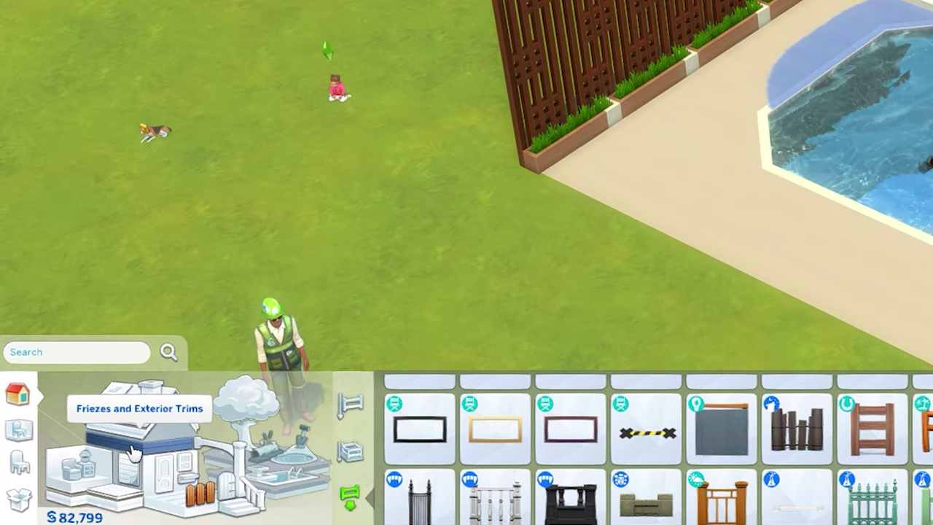
- Apply the white Stepped Exterior Trim around the edge of the raised oval platform
{"action": "left_click", "coordinate": [134, 454]}
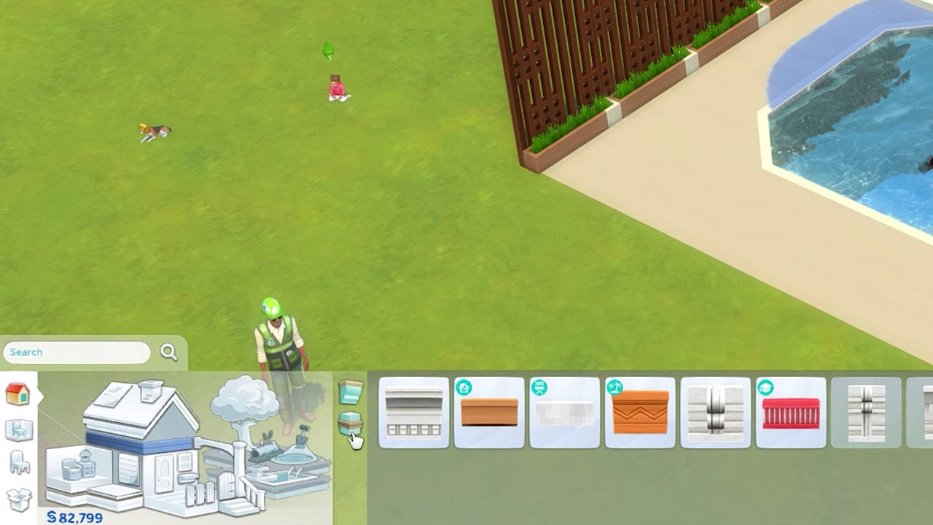
{"action": "left_click", "coordinate": [350, 429]}
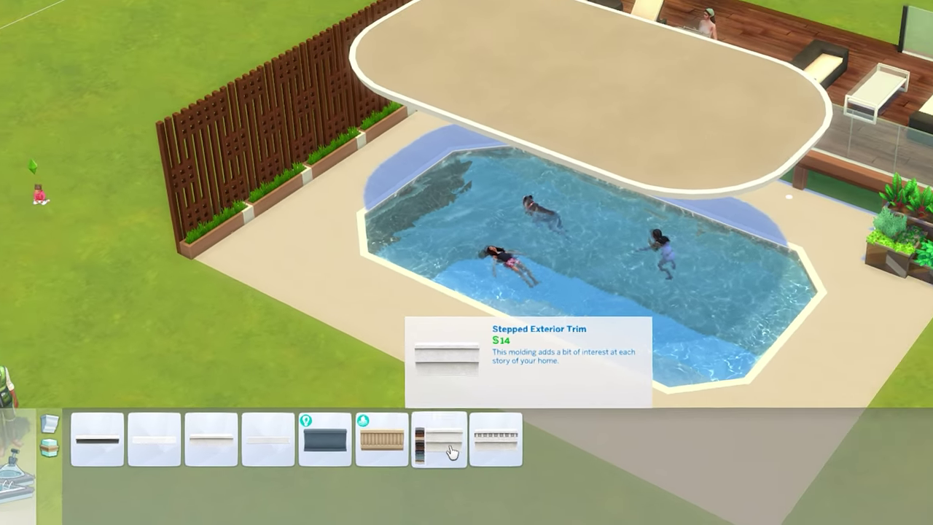
{"action": "left_click", "coordinate": [494, 427]}
{"action": "left_click", "coordinate": [484, 287]}
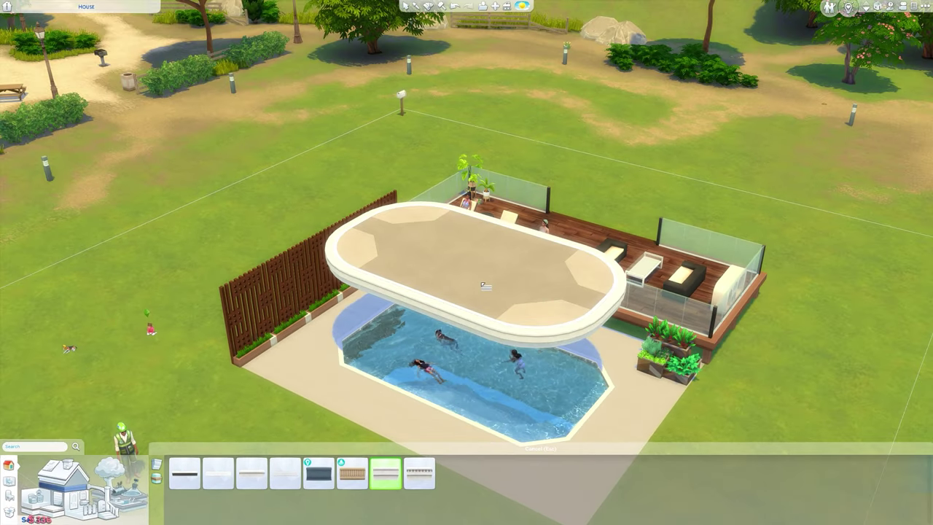
{"action": "key", "text": "w"}
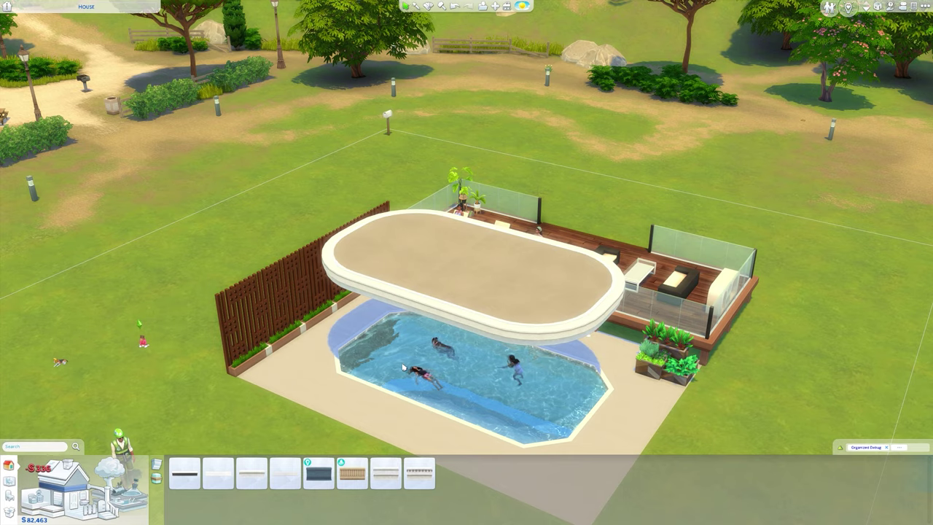
- Remove the floor of the raised oval room and lower the remaining trimmed ring to ground level around the pool
{"action": "left_click", "coordinate": [529, 289]}
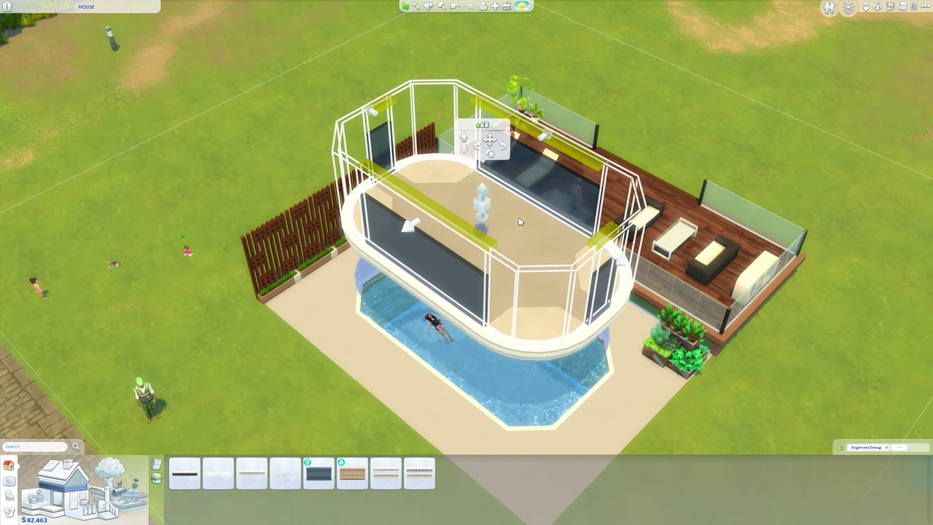
{"action": "left_click", "coordinate": [514, 233]}
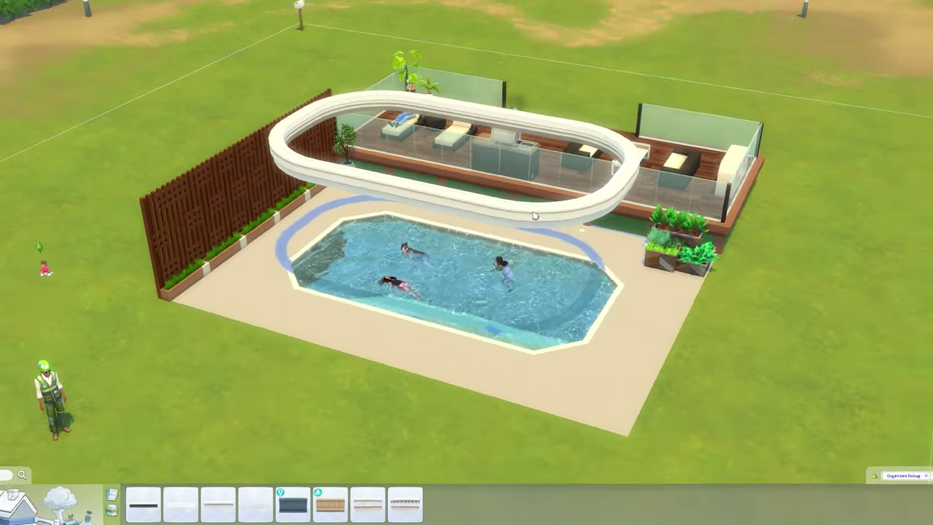
{"action": "left_click", "coordinate": [535, 210]}
{"action": "scroll", "coordinate": [468, 94], "scroll_direction": "down", "scroll_amount": 2}
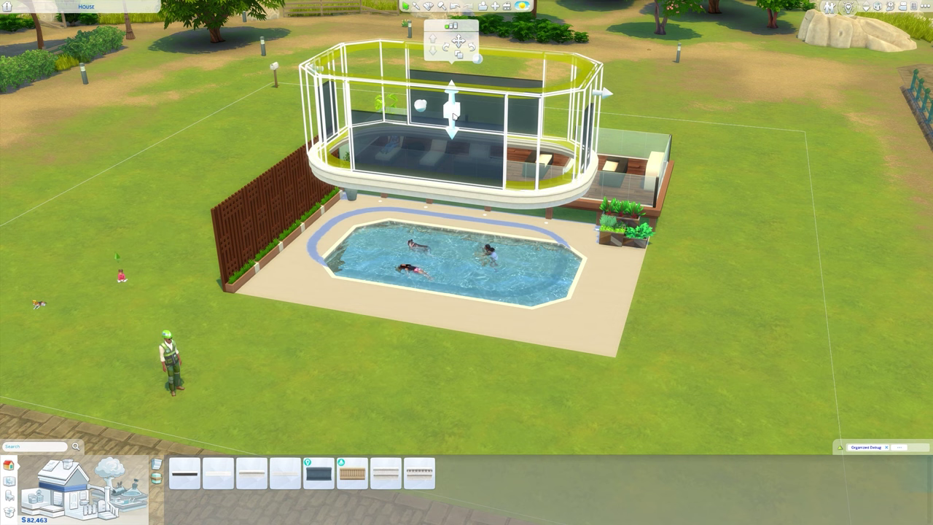
{"action": "left_click_drag", "start_coordinate": [453, 115], "coordinate": [440, 229]}
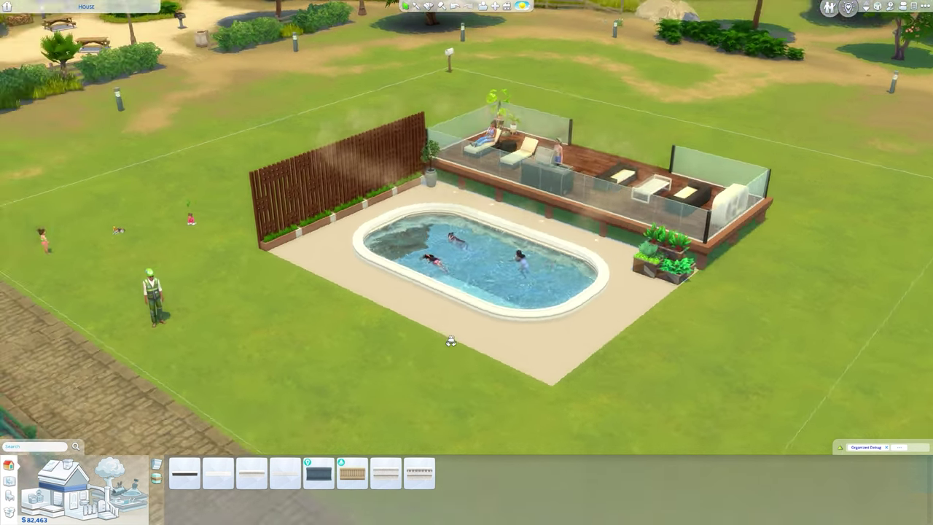
{"action": "left_click_drag", "start_coordinate": [451, 341], "coordinate": [450, 342]}
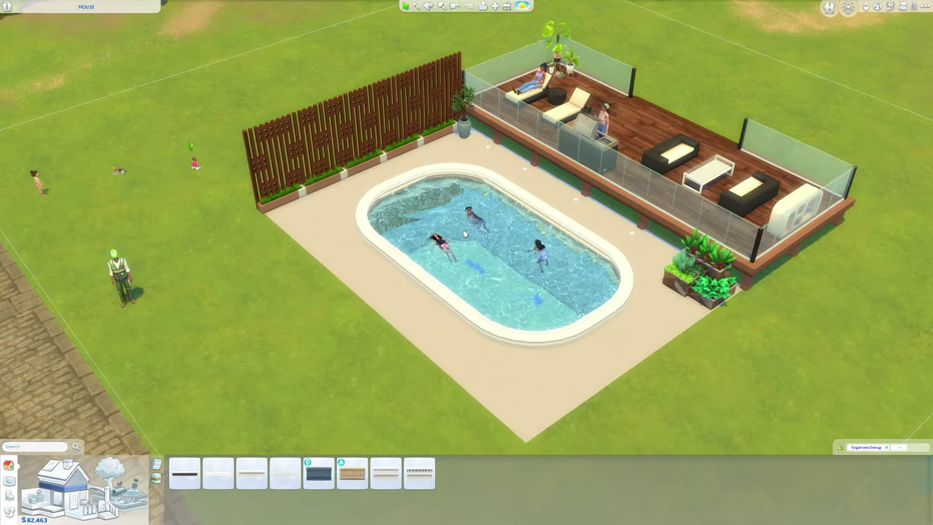
{"action": "scroll", "coordinate": [378, 152], "scroll_direction": "up", "scroll_amount": 5}
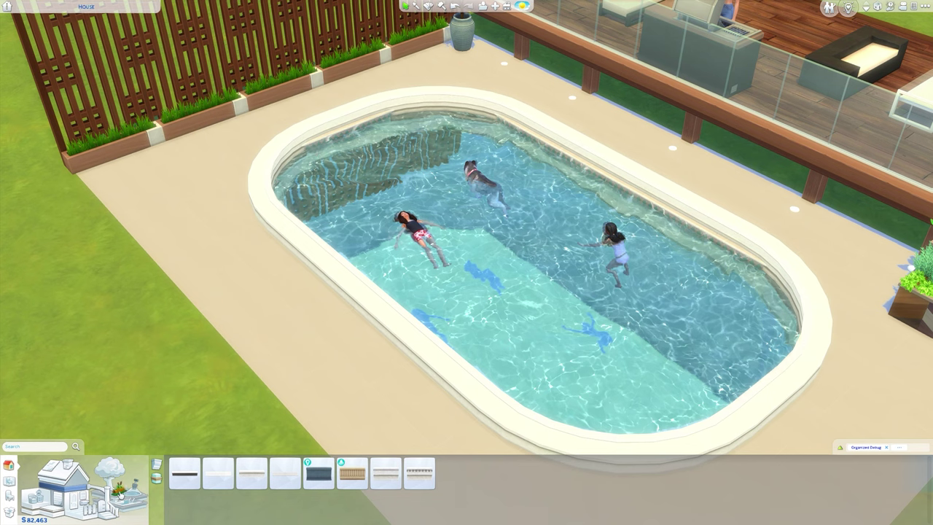
- Apply a plain off-white wall covering to the inside of the pool
{"action": "left_click", "coordinate": [87, 496]}
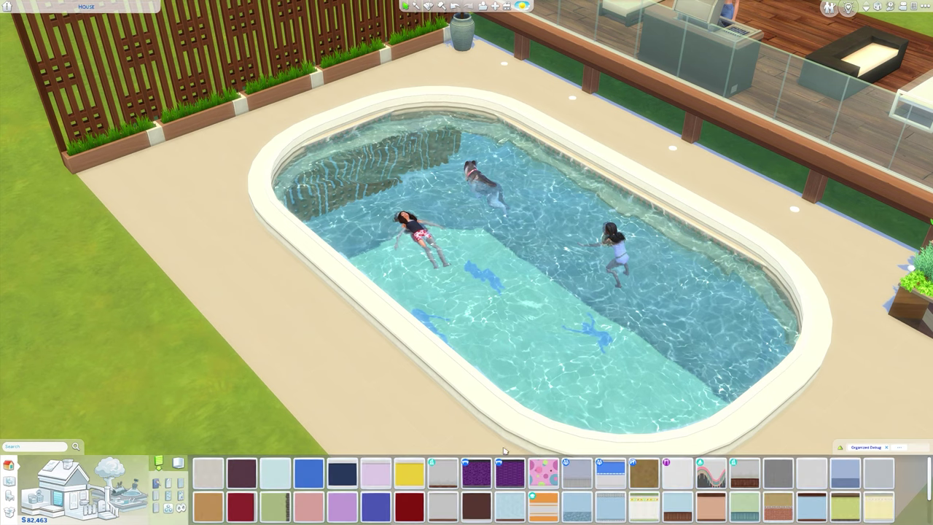
{"action": "left_click", "coordinate": [815, 478]}
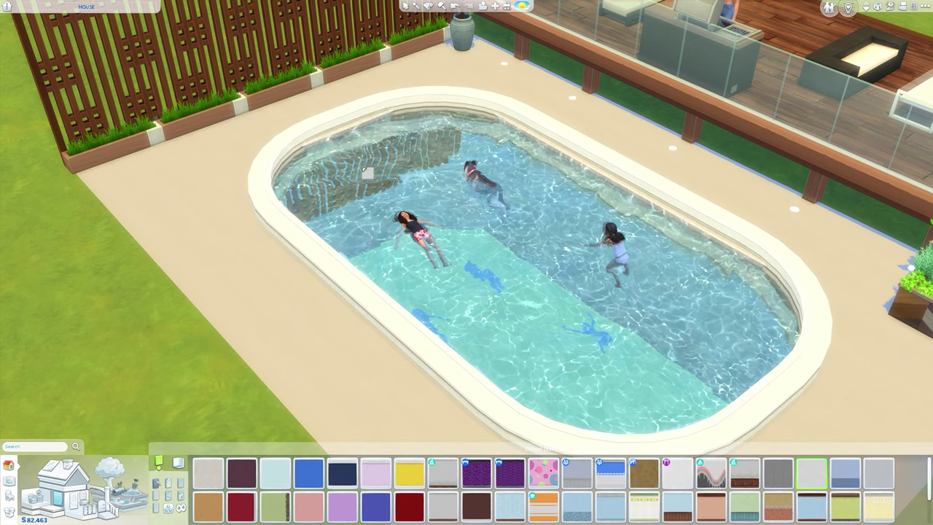
{"action": "key", "text": "Escape"}
{"action": "left_click_drag", "start_coordinate": [590, 234], "coordinate": [590, 234]}
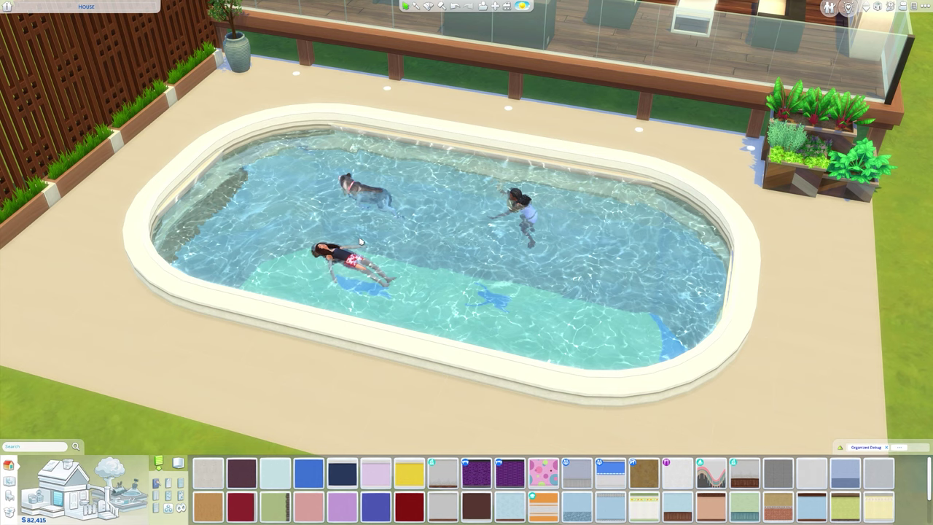
{"action": "left_click_drag", "start_coordinate": [360, 241], "coordinate": [479, 240]}
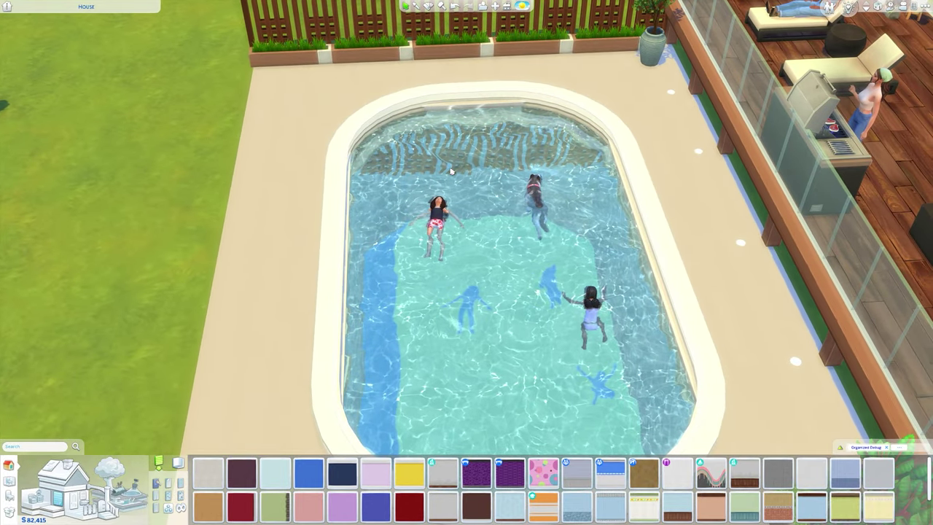
- Build a rectangular basement room beneath the pool, spanning its full length and width
{"action": "left_click", "coordinate": [69, 498]}
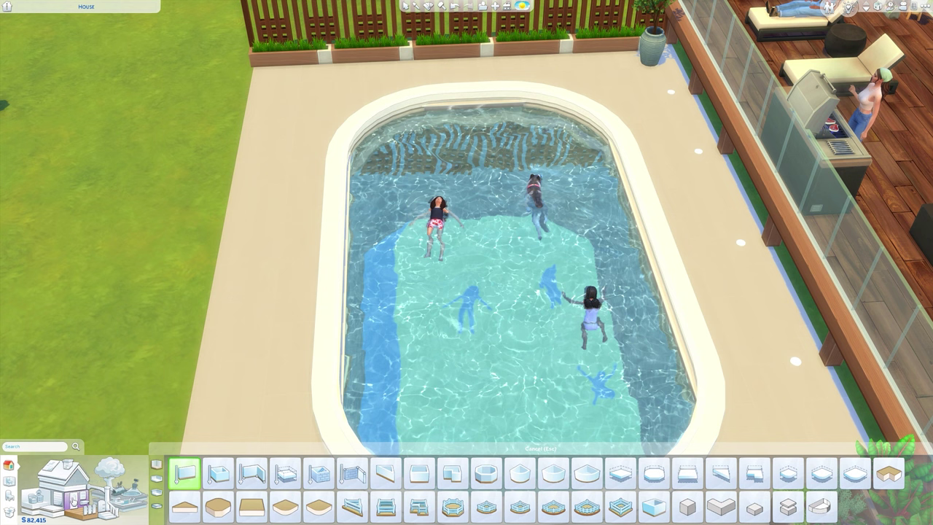
{"action": "left_click", "coordinate": [326, 476]}
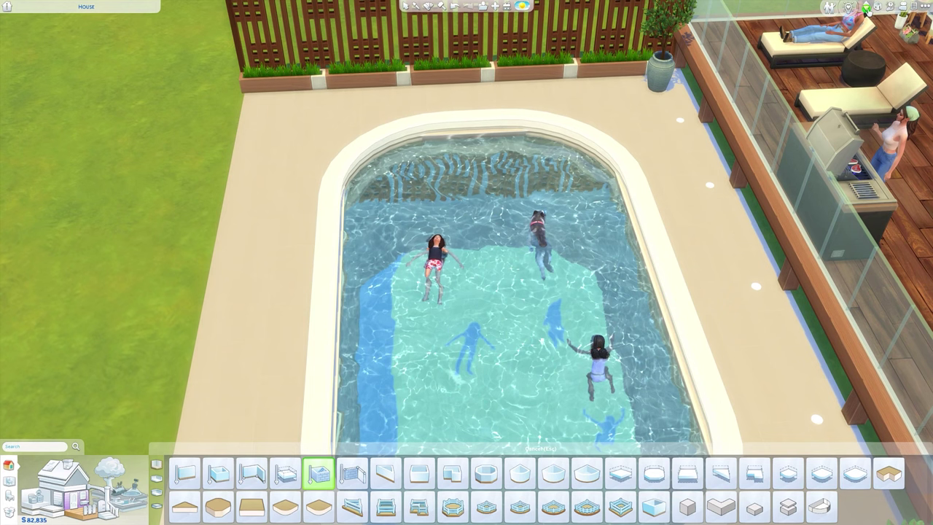
{"action": "left_click", "coordinate": [867, 10]}
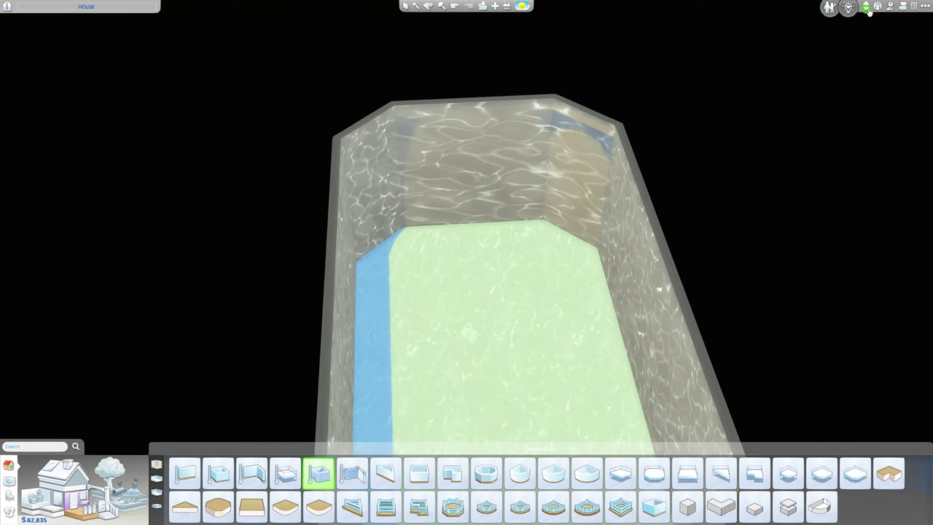
{"action": "scroll", "coordinate": [466, 204], "scroll_direction": "down", "scroll_amount": 2}
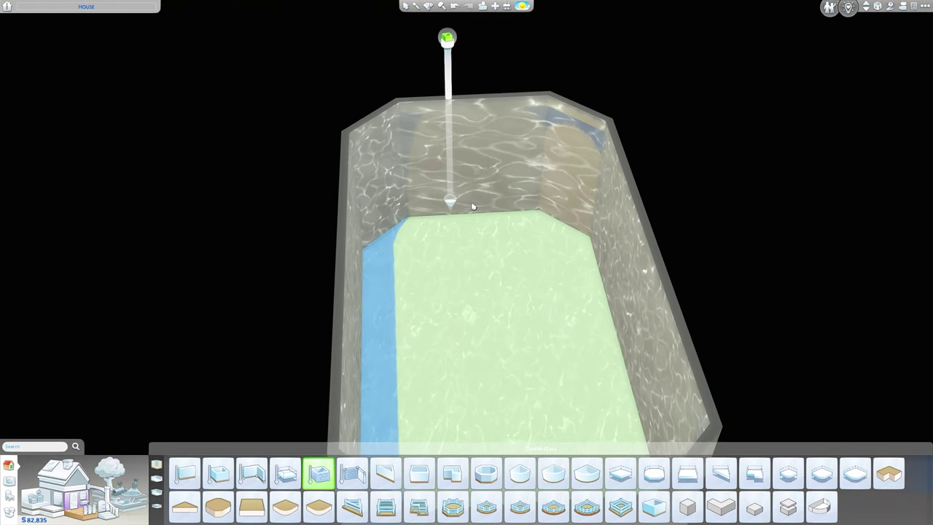
{"action": "left_click_drag", "start_coordinate": [483, 241], "coordinate": [493, 276]}
{"action": "scroll", "coordinate": [489, 277], "scroll_direction": "up", "scroll_amount": 2}
{"action": "scroll", "coordinate": [467, 292], "scroll_direction": "down", "scroll_amount": 4}
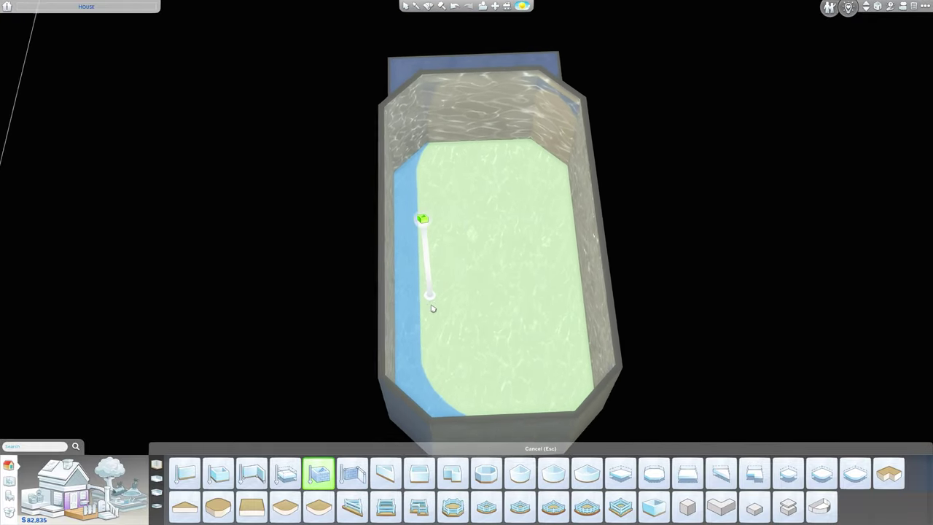
{"action": "left_click_drag", "start_coordinate": [406, 341], "coordinate": [542, 76]}
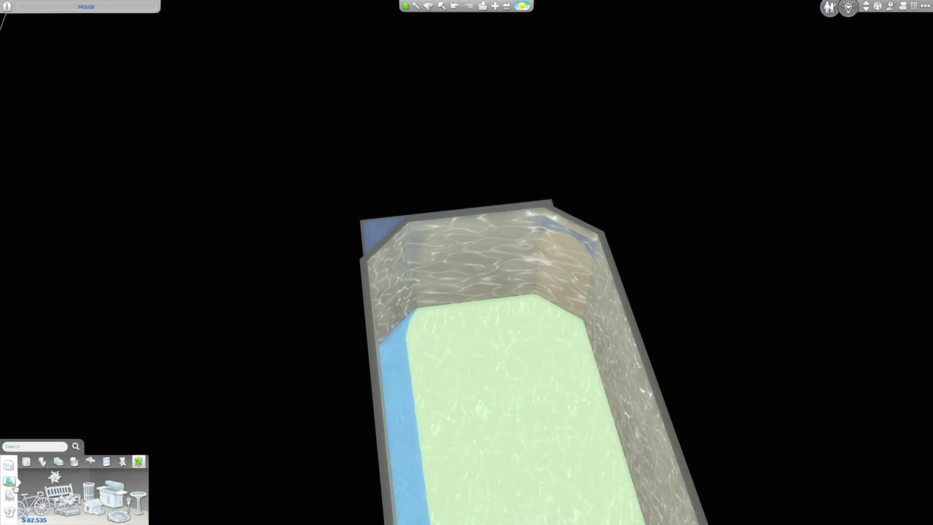
- Filter the dining tables to white and pick up A Spot of Dining Table for placement inside the pool
{"action": "left_click", "coordinate": [90, 462]}
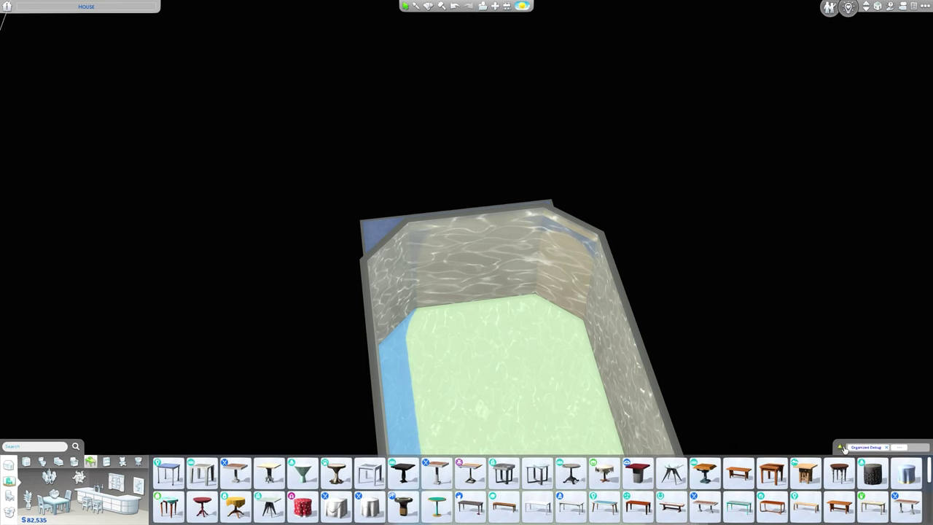
{"action": "left_click", "coordinate": [839, 446]}
{"action": "scroll", "coordinate": [890, 379], "scroll_direction": "down", "scroll_amount": 5}
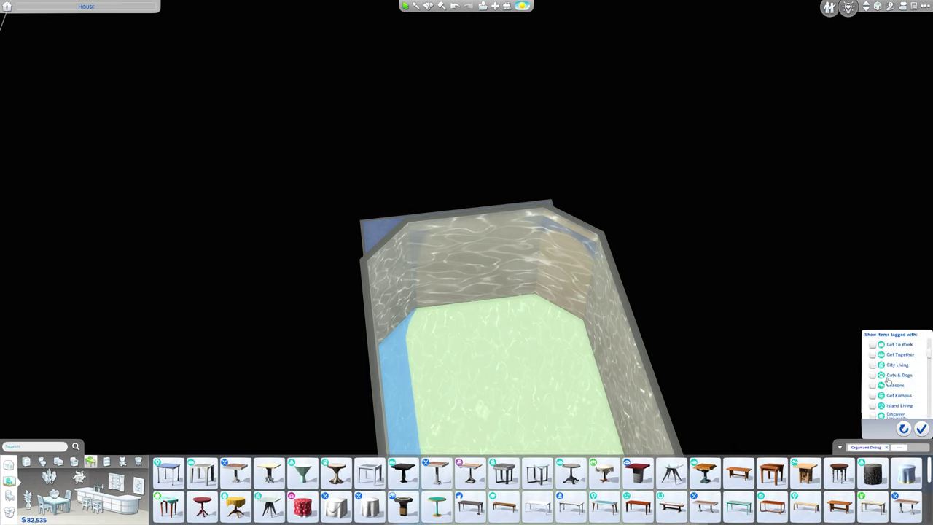
{"action": "scroll", "coordinate": [894, 376], "scroll_direction": "down", "scroll_amount": 4}
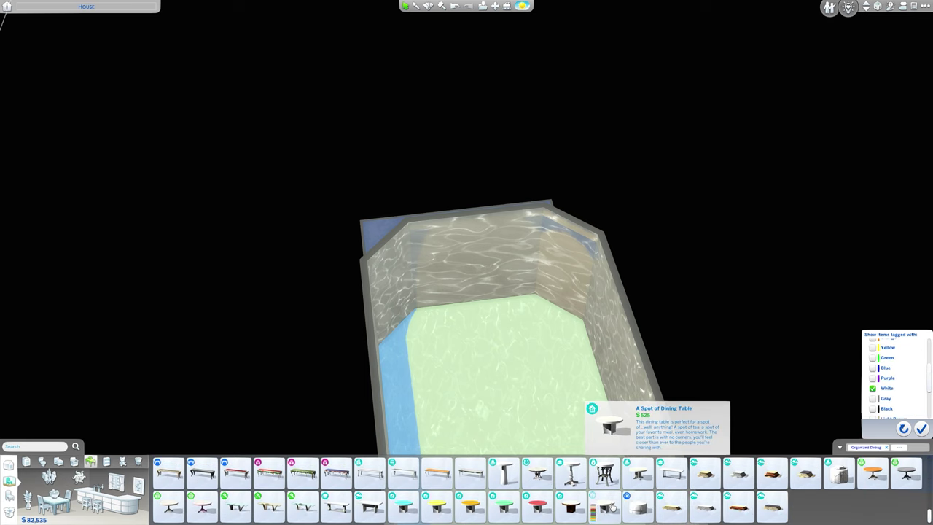
{"action": "left_click", "coordinate": [607, 506]}
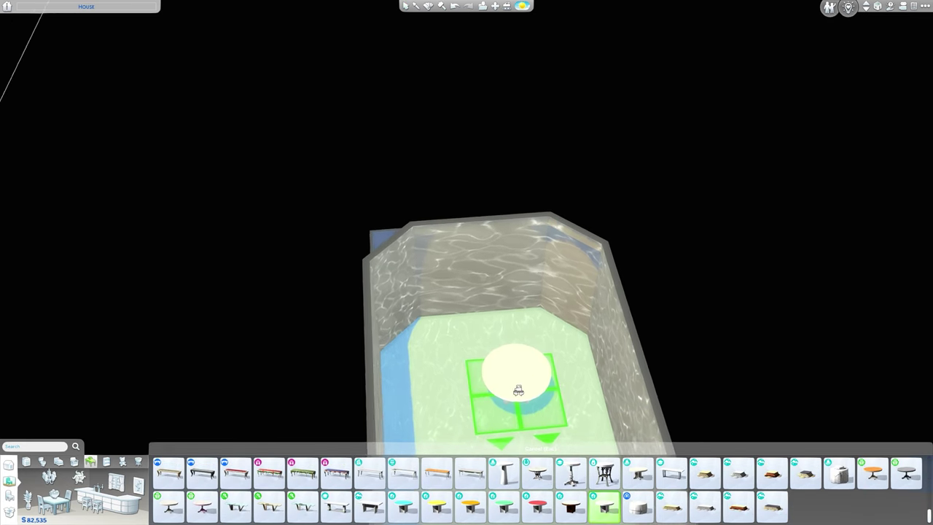
{"action": "left_click_drag", "start_coordinate": [505, 383], "coordinate": [508, 387]}
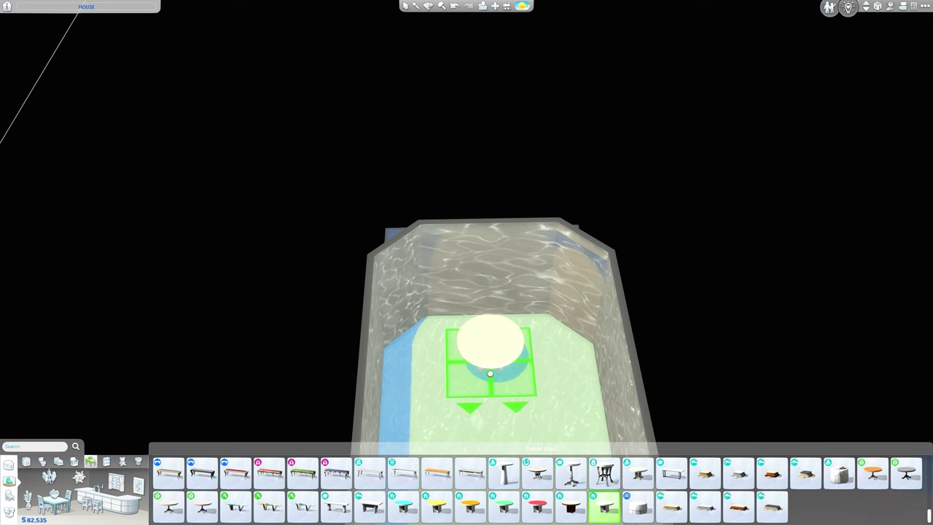
- Enlarge the round dining table by four size steps over the pool
{"action": "key", "text": "]"}
{"action": "key", "text": "bracketright"}
{"action": "key", "text": "bracketright"}
{"action": "key", "text": "bracketright"}
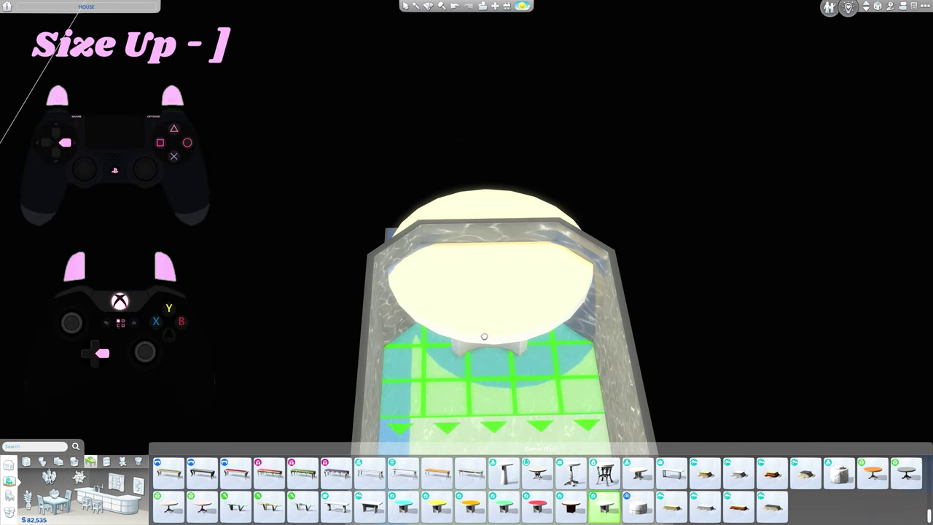
- Bring the held round table down to the basement level and resize it until its top overhangs both side walls
{"action": "left_click", "coordinate": [866, 11]}
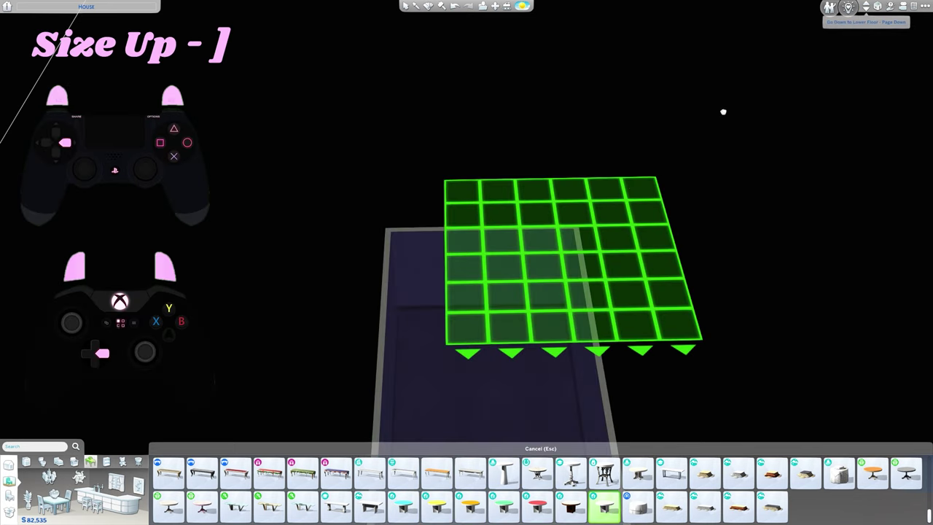
{"action": "left_click_drag", "start_coordinate": [471, 362], "coordinate": [492, 344]}
{"action": "key", "text": "bracketleft"}
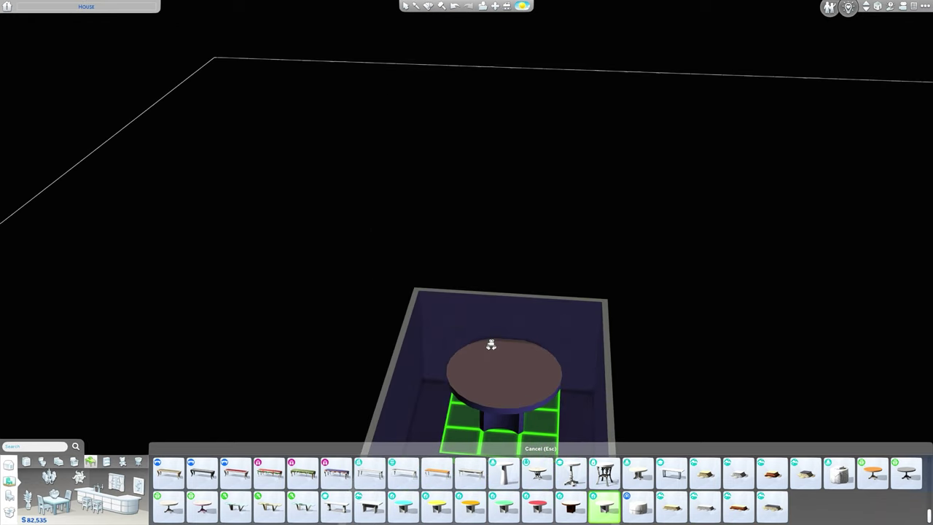
{"action": "key", "text": "bracketleft"}
{"action": "key", "text": "bracketright"}
{"action": "key", "text": "bracketright"}
{"action": "key", "text": "bracketright"}
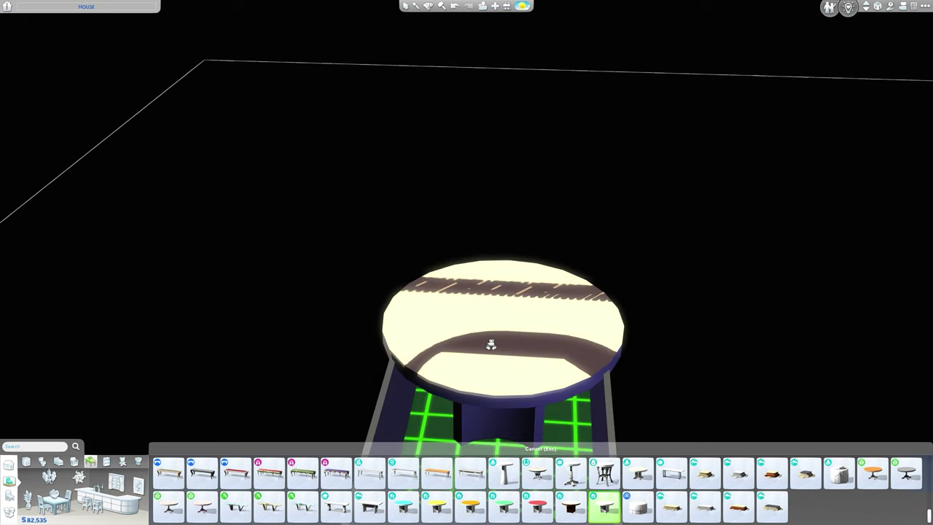
{"action": "scroll", "coordinate": [491, 345], "scroll_direction": "up", "scroll_amount": 2}
{"action": "scroll", "coordinate": [490, 346], "scroll_direction": "down", "scroll_amount": 1}
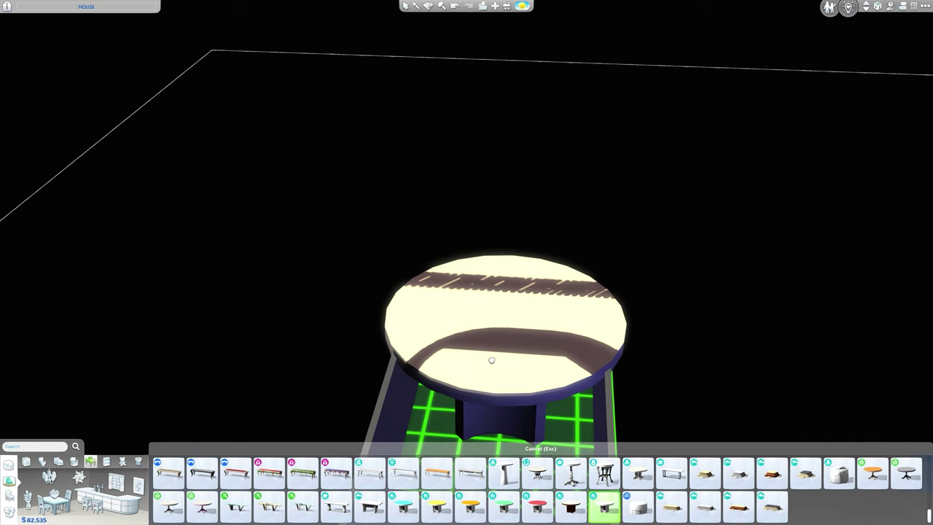
- Raise the oversized table off the basement floor, place it at the pool's end, and check it from the pool level
{"action": "key", "text": "ctrl+9"}
{"action": "key", "text": "ctrl+9"}
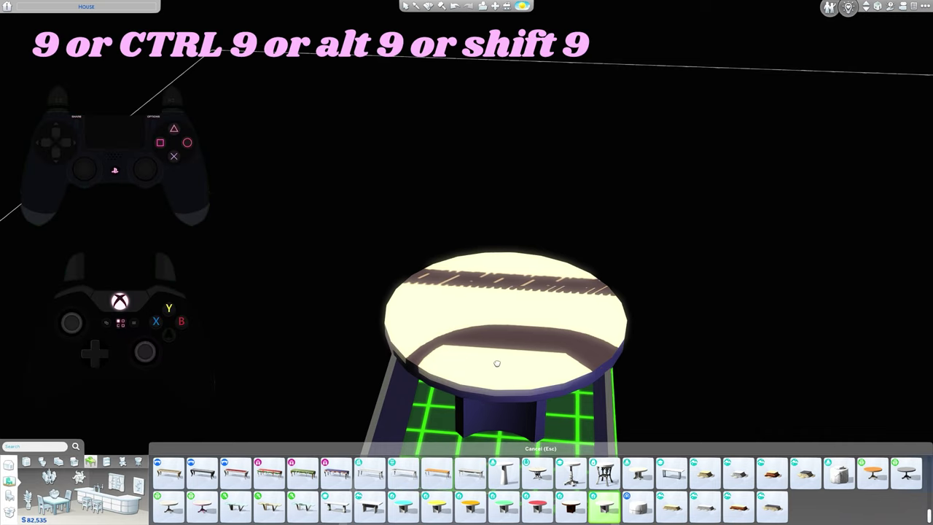
{"action": "left_click_drag", "start_coordinate": [497, 363], "coordinate": [503, 368]}
{"action": "scroll", "coordinate": [503, 368], "scroll_direction": "down", "scroll_amount": 1}
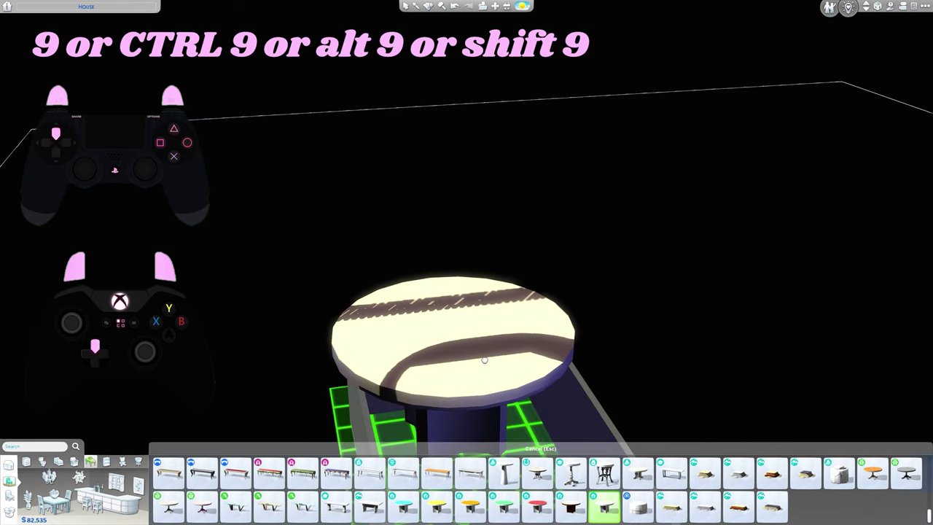
{"action": "left_click", "coordinate": [485, 358]}
{"action": "left_click", "coordinate": [866, 3]}
{"action": "left_click_drag", "start_coordinate": [623, 230], "coordinate": [622, 231]}
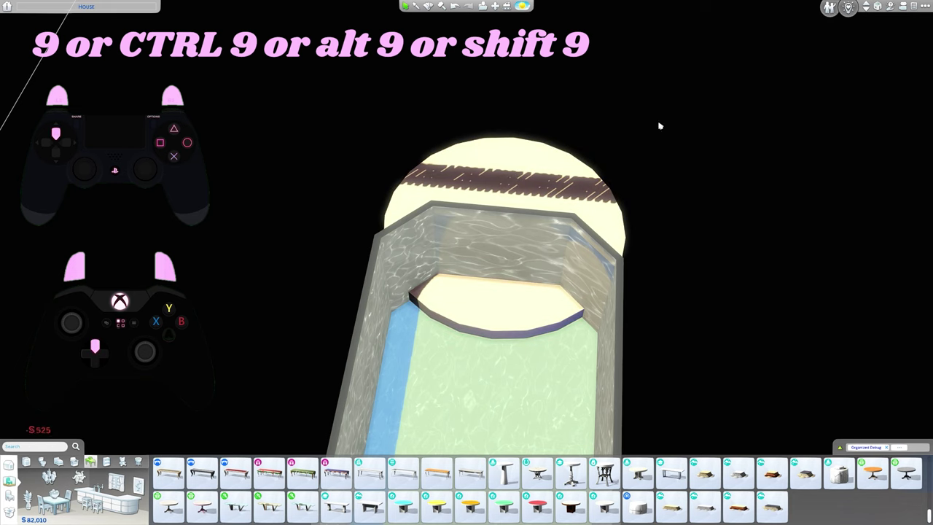
- Shift the placed table away from the pool's end wall so its curved edge spans between both side walls
{"action": "left_click", "coordinate": [865, 9]}
{"action": "left_click", "coordinate": [528, 269]}
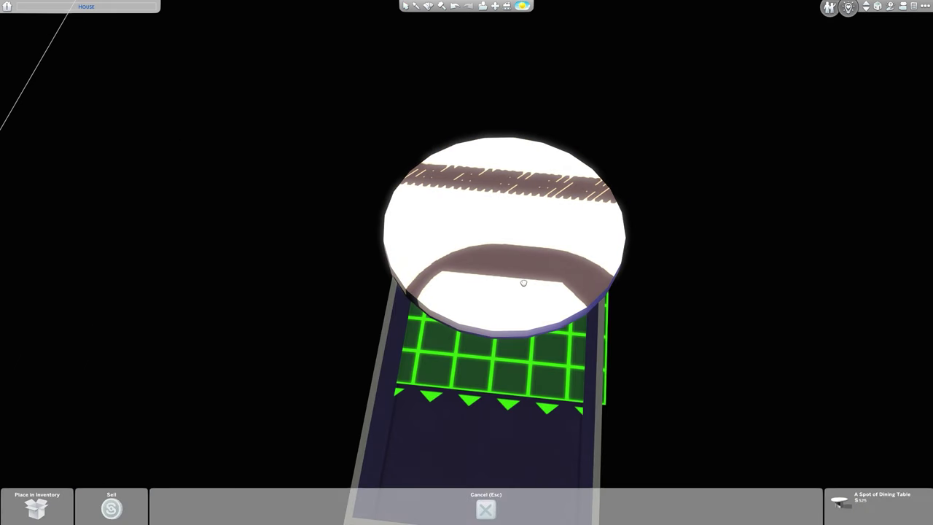
{"action": "left_click", "coordinate": [516, 311]}
{"action": "left_click", "coordinate": [866, 4]}
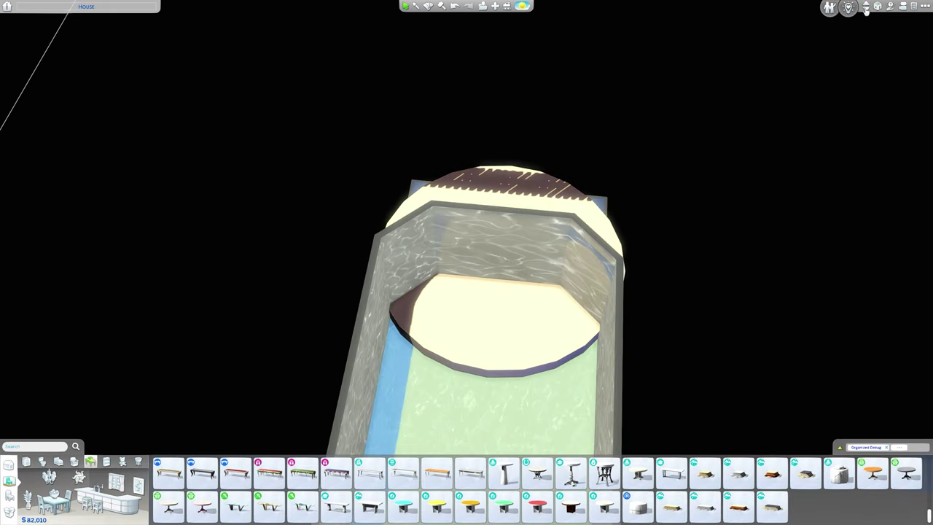
{"action": "left_click_drag", "start_coordinate": [494, 293], "coordinate": [518, 350]}
{"action": "left_click", "coordinate": [865, 8]}
{"action": "left_click", "coordinate": [867, 4]}
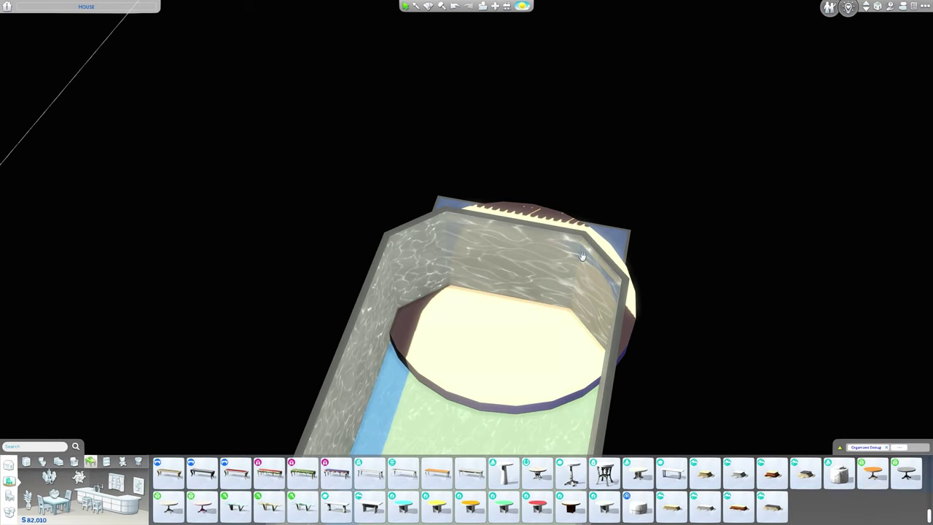
{"action": "left_click_drag", "start_coordinate": [602, 229], "coordinate": [601, 231]}
- Copy the placed round table, raise the copy by four height steps, and stack it slightly set back on the first
{"action": "left_click", "coordinate": [866, 7]}
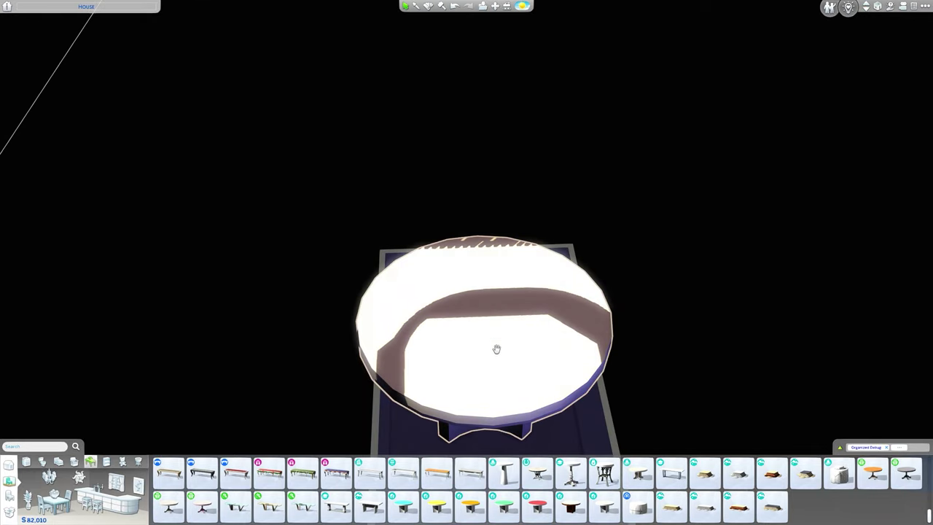
{"action": "key", "text": "e"}
{"action": "left_click", "coordinate": [493, 392]}
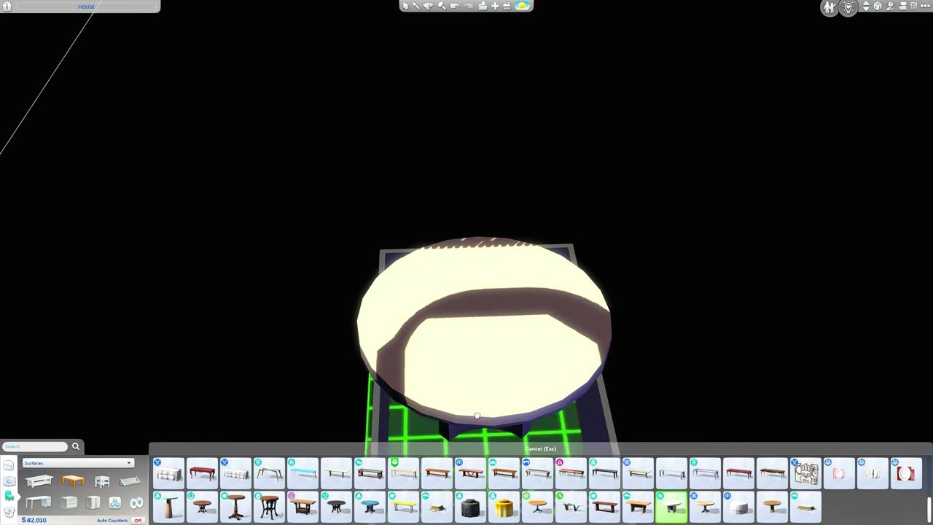
{"action": "key", "text": "9"}
{"action": "key", "text": "9"}
{"action": "key", "text": "9"}
{"action": "key", "text": "9"}
{"action": "left_click_drag", "start_coordinate": [477, 415], "coordinate": [471, 384]}
{"action": "scroll", "coordinate": [483, 419], "scroll_direction": "down", "scroll_amount": 2}
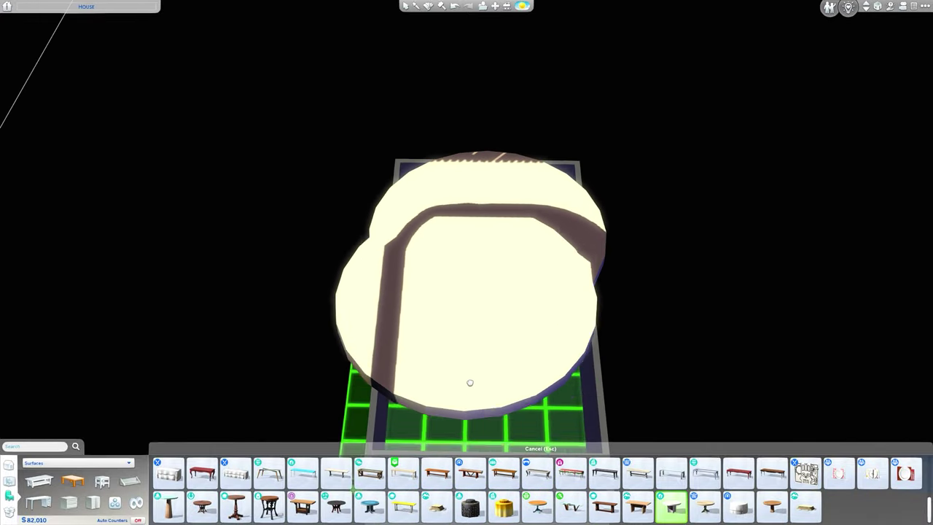
{"action": "left_click", "coordinate": [485, 297]}
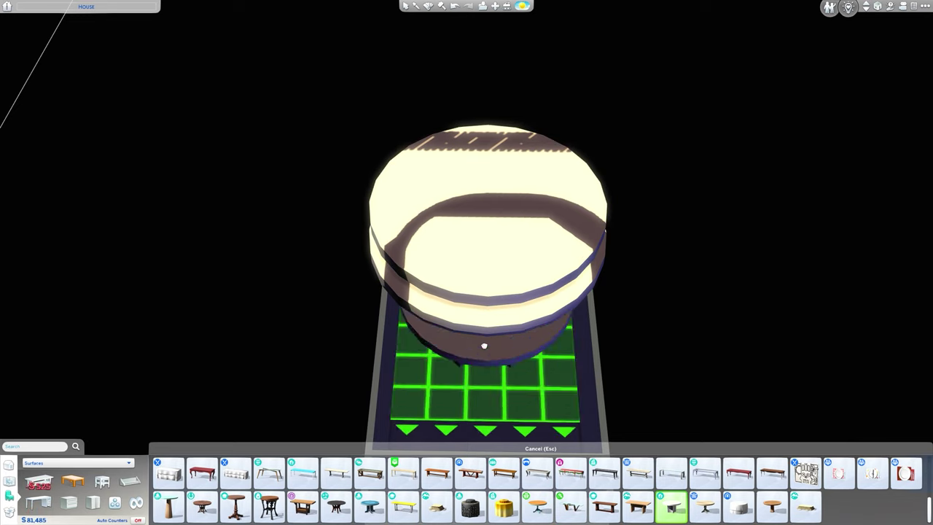
- Stack four more raised table copies, each set further back toward the pool's end, and review the rounded steps from ground level
{"action": "left_click", "coordinate": [484, 296], "text": "shift"}
{"action": "left_click", "coordinate": [484, 287], "text": "shift"}
{"action": "key", "text": "w"}
{"action": "left_click", "coordinate": [483, 274], "text": "shift"}
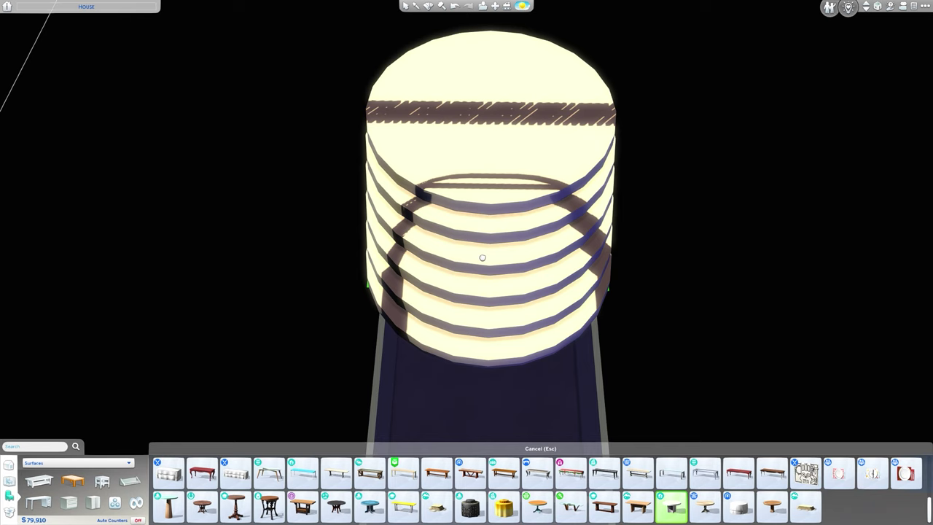
{"action": "left_click", "coordinate": [482, 258]}
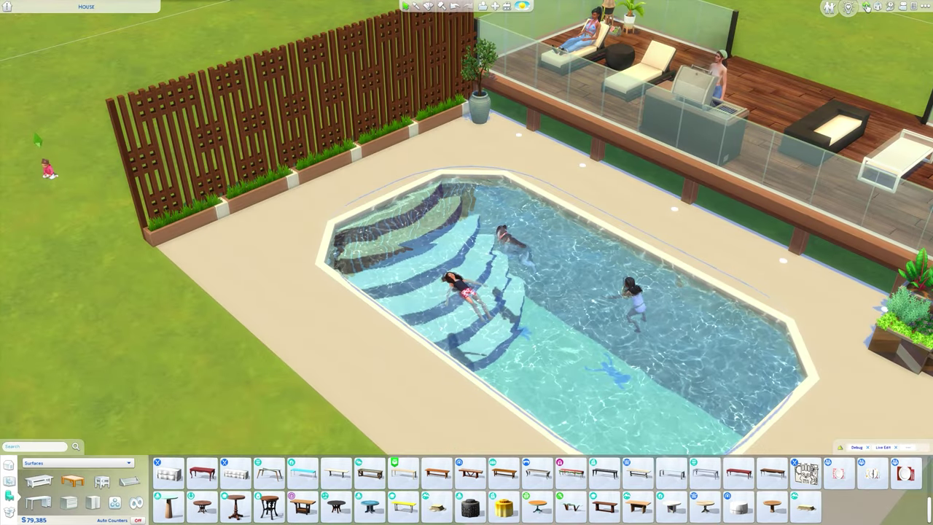
{"action": "left_click", "coordinate": [867, 7]}
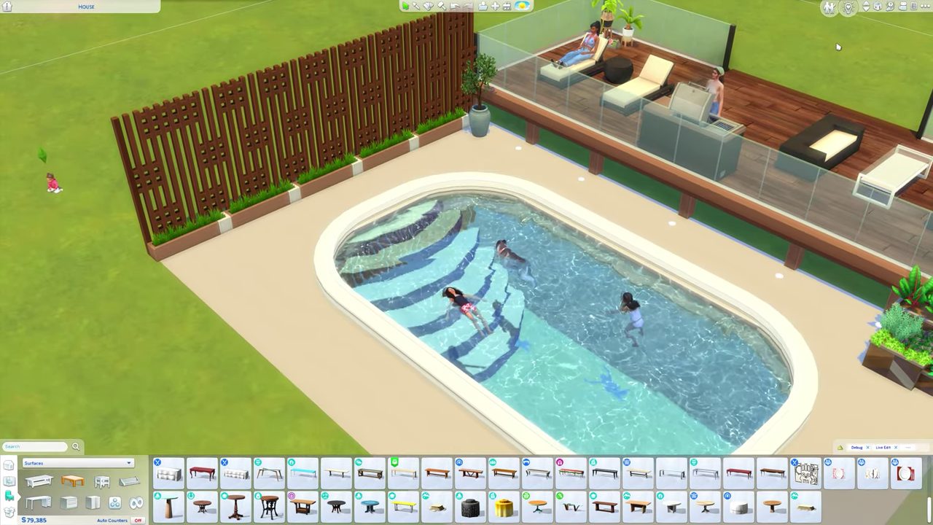
{"action": "left_click_drag", "start_coordinate": [584, 193], "coordinate": [584, 192]}
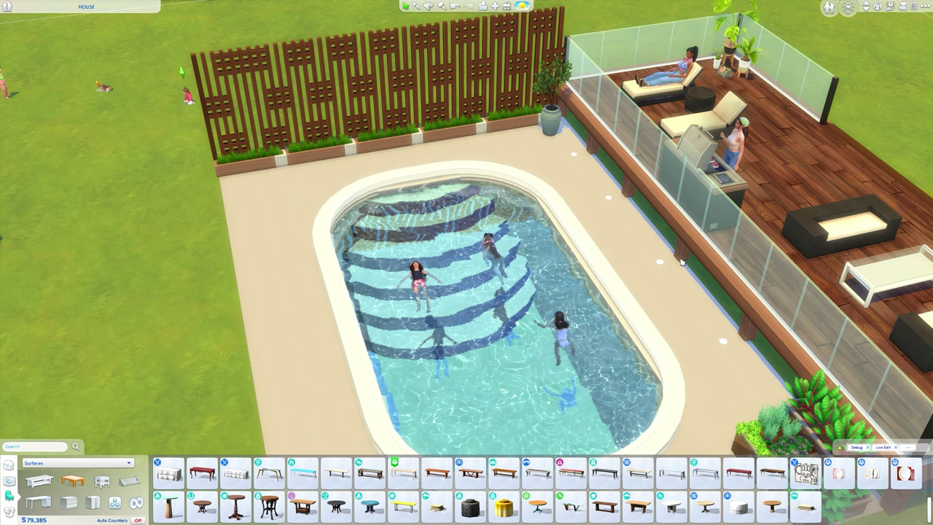
{"action": "scroll", "coordinate": [444, 199], "scroll_direction": "up", "scroll_amount": 2}
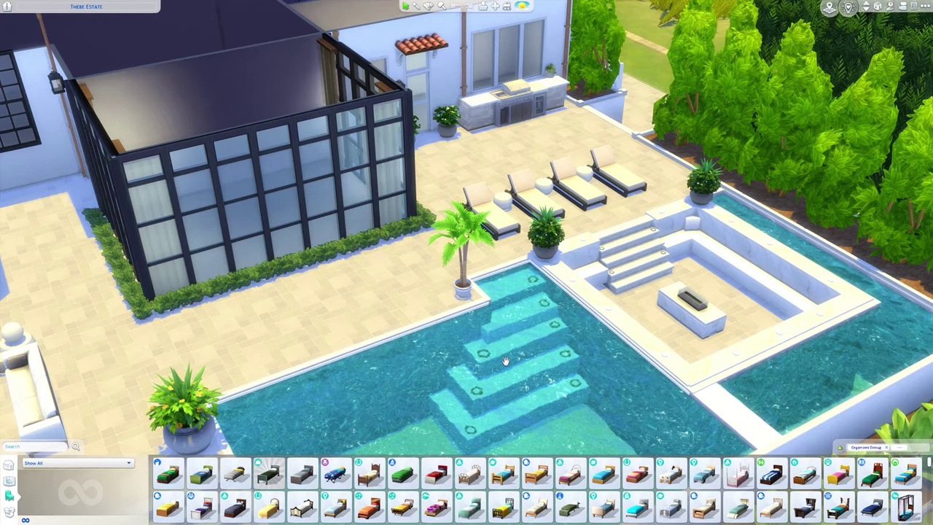
- Go down to the pool level of the Thebe Estate, search the catalog for "slab", and pick up the Stoney Goodness Slab
{"action": "scroll", "coordinate": [530, 252], "scroll_direction": "up", "scroll_amount": 3}
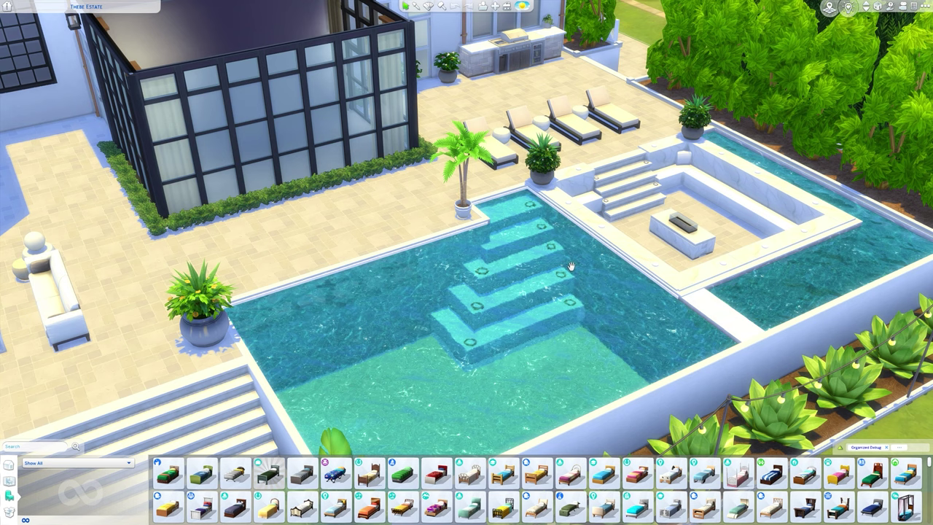
{"action": "scroll", "coordinate": [496, 264], "scroll_direction": "up", "scroll_amount": 2}
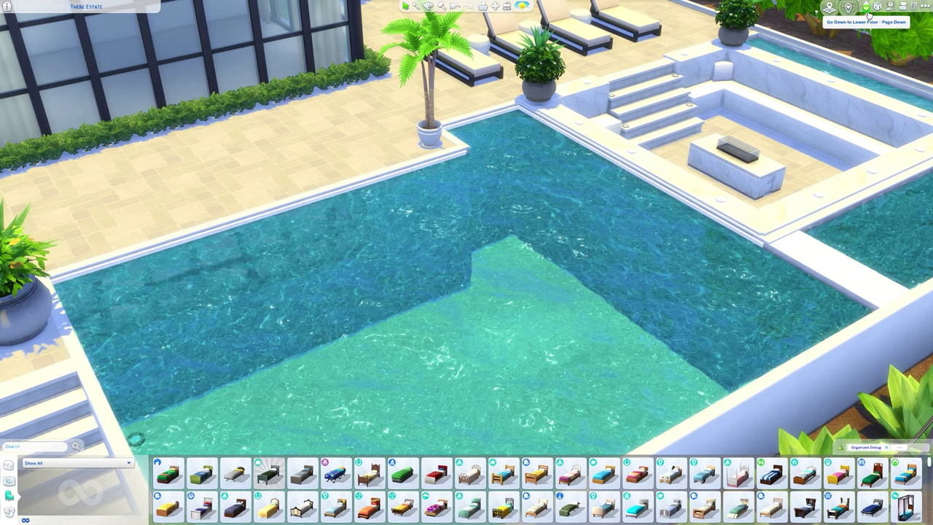
{"action": "left_click", "coordinate": [867, 10]}
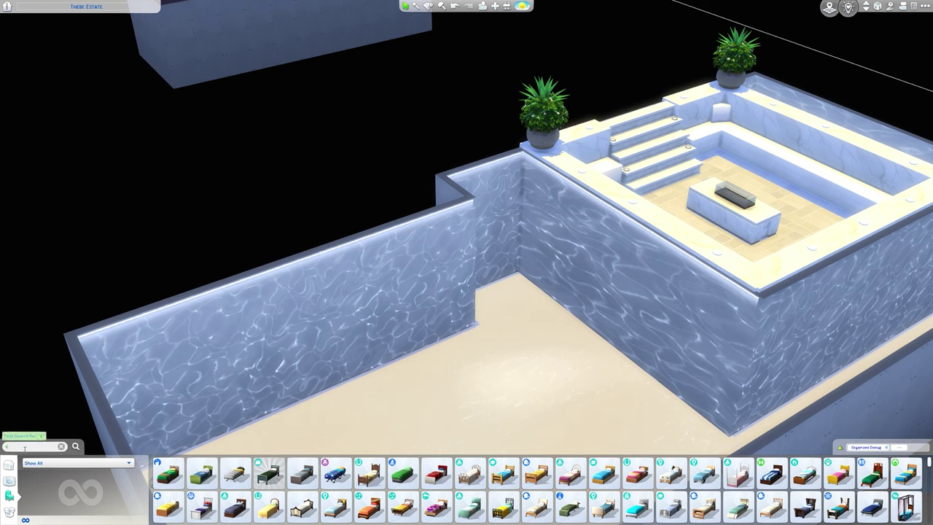
{"action": "type", "text": "lab"}
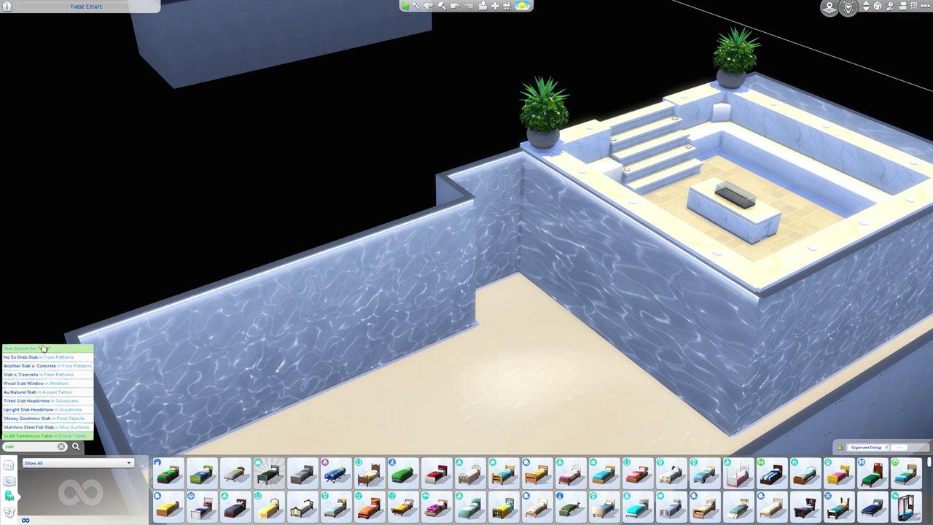
{"action": "left_click", "coordinate": [44, 348]}
{"action": "mouse_move", "coordinate": [433, 474]}
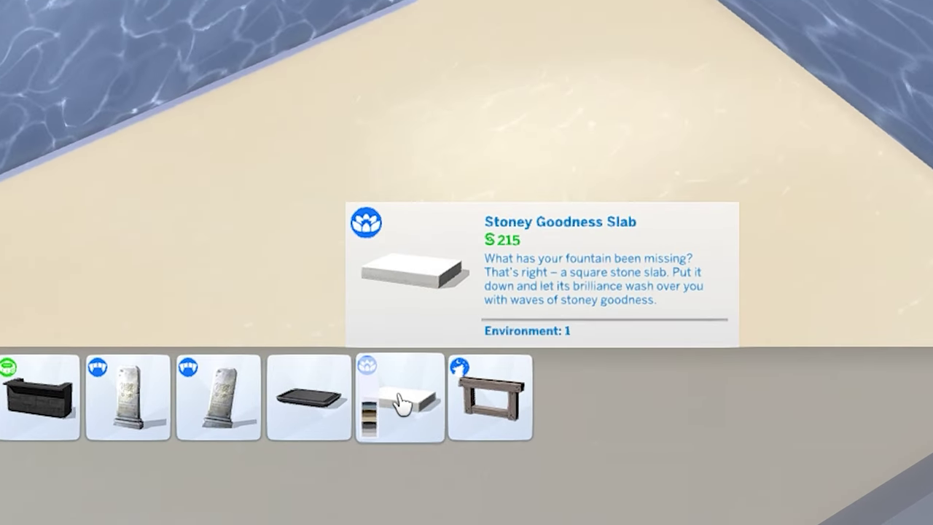
{"action": "left_click", "coordinate": [401, 402]}
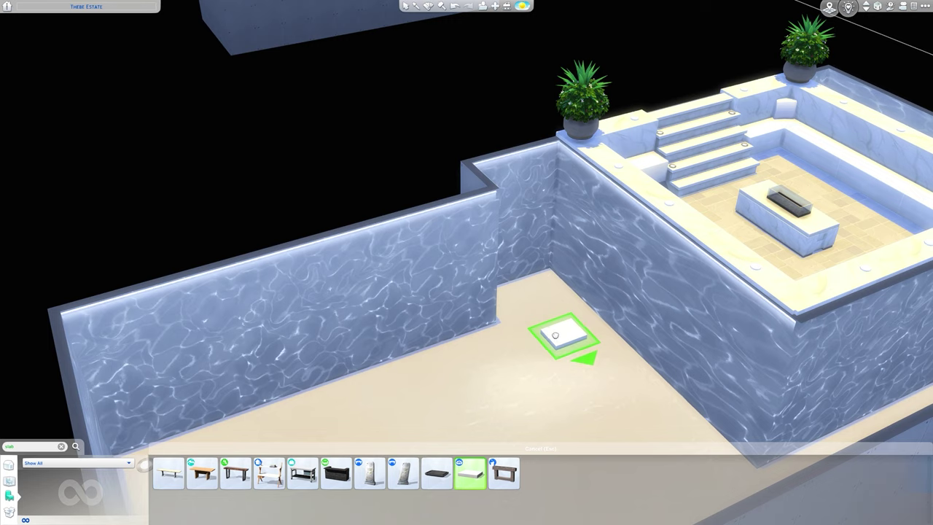
- Enlarge the white slab and place it on the pool floor in the stepped inner corner as the bottom step
{"action": "key", "text": "bracketright"}
{"action": "key", "text": "bracketright"}
{"action": "key", "text": "bracketright"}
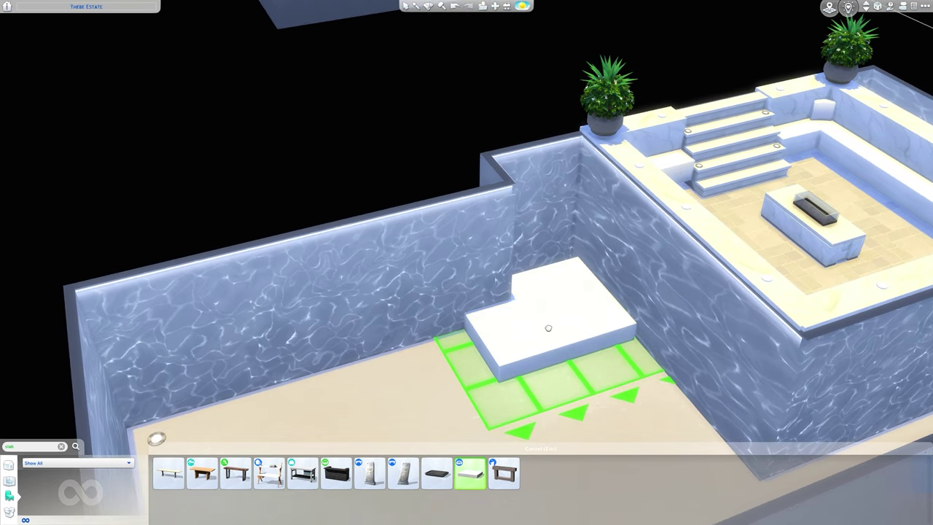
{"action": "mouse_move", "coordinate": [544, 322]}
{"action": "left_mouse_down"}
{"action": "mouse_move", "coordinate": [504, 333]}
{"action": "mouse_move", "coordinate": [532, 329]}
{"action": "left_mouse_up"}
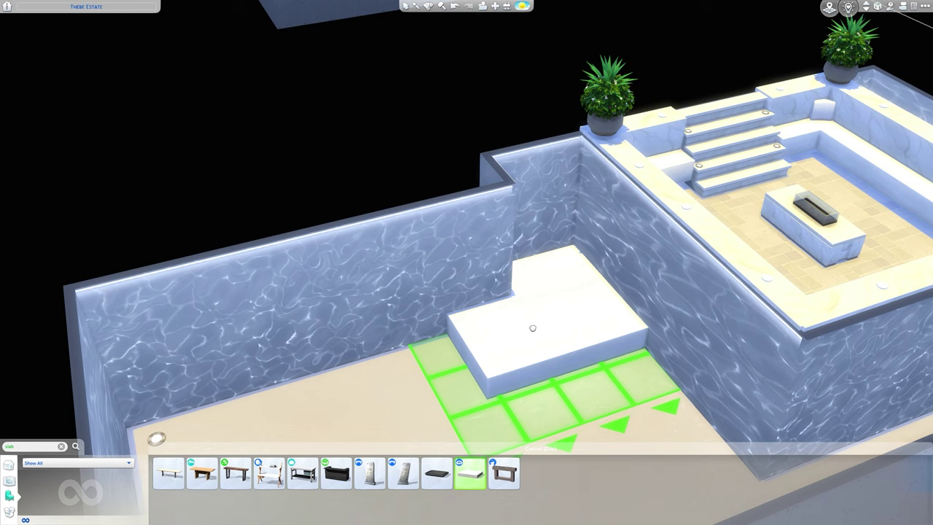
{"action": "left_click", "coordinate": [537, 333], "text": "shift"}
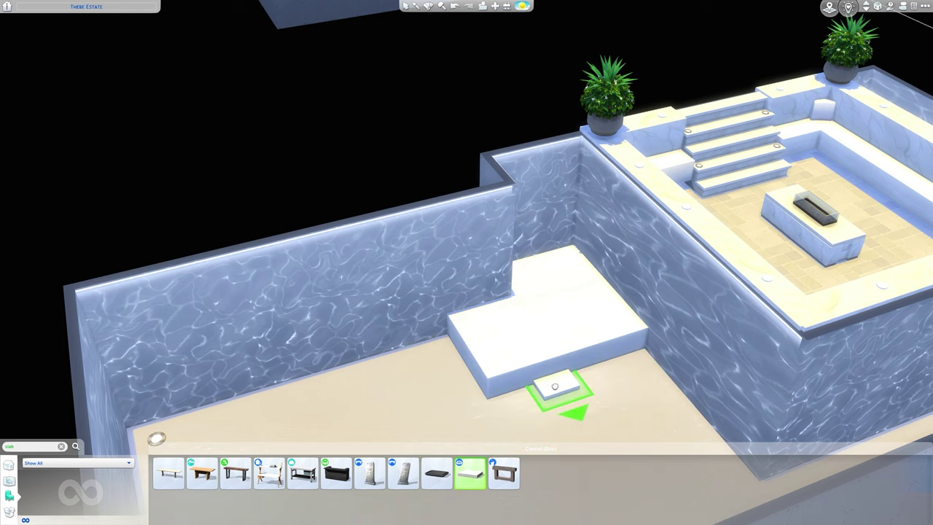
- Enlarge further slab copies by four size steps and stack them above the first, each set back toward the corner, as pool stairs
{"action": "key", "text": "bracketright"}
{"action": "key", "text": "bracketright"}
{"action": "key", "text": "bracketright"}
{"action": "left_click_drag", "start_coordinate": [560, 344], "coordinate": [550, 333]}
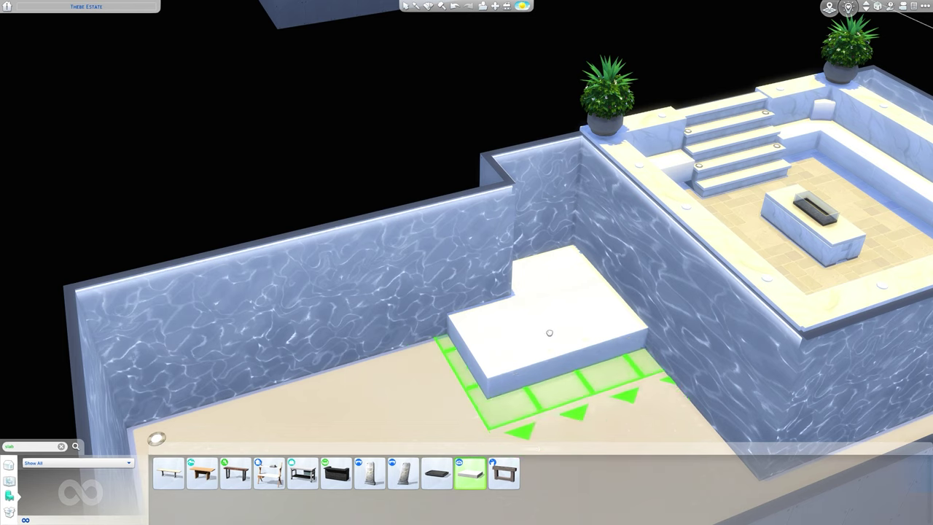
{"action": "key", "text": "bracketright"}
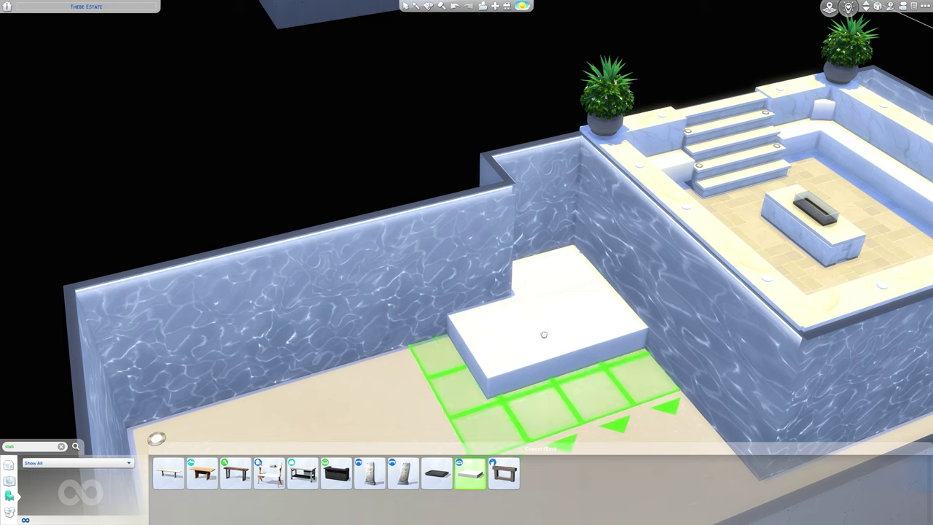
{"action": "left_click_drag", "start_coordinate": [544, 334], "coordinate": [551, 314]}
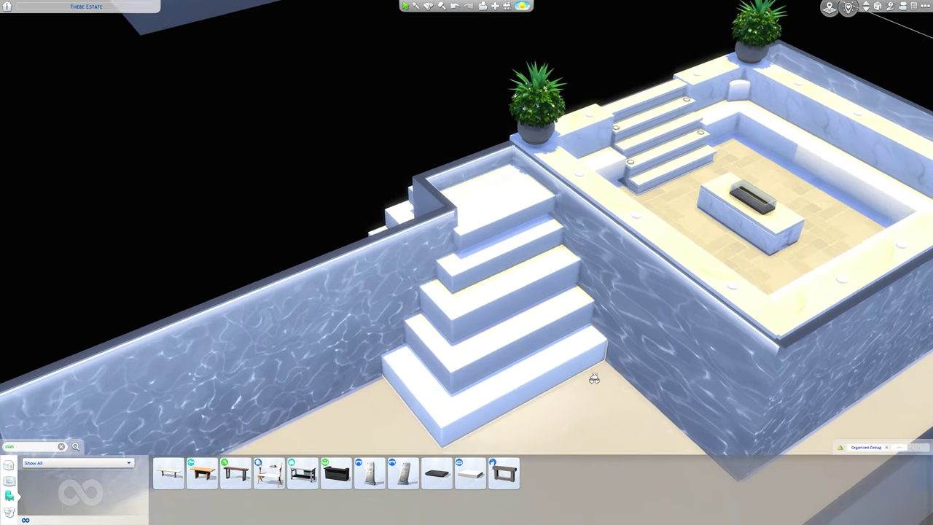
{"action": "left_click_drag", "start_coordinate": [595, 378], "coordinate": [595, 378]}
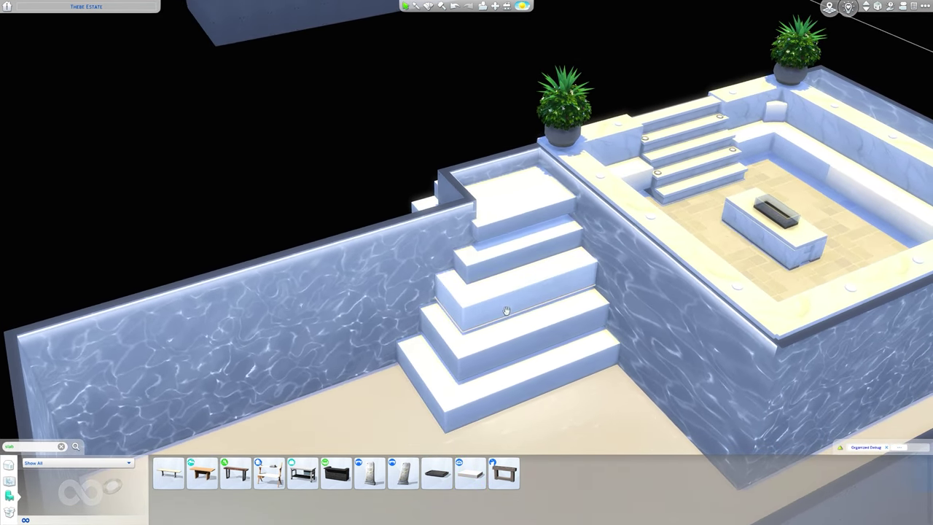
{"action": "left_click_drag", "start_coordinate": [600, 275], "coordinate": [600, 275]}
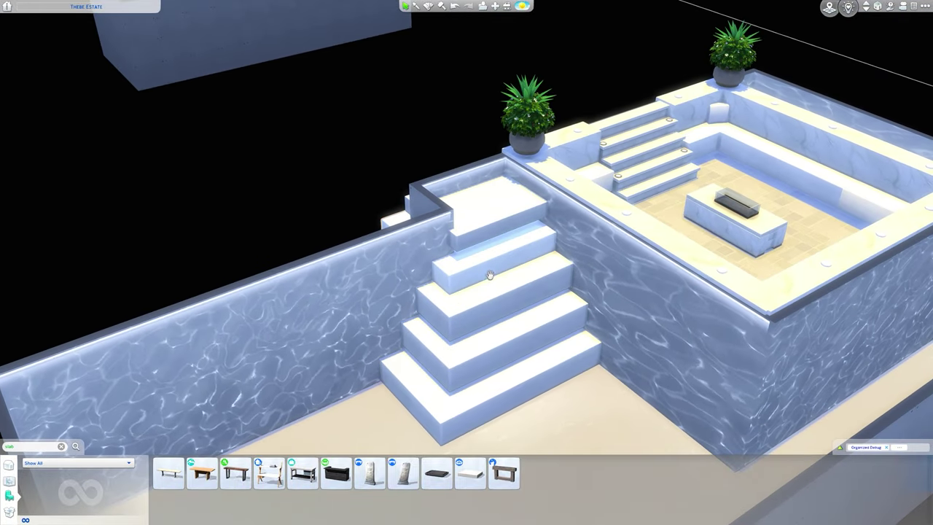
- Pick up the second slab from the top of the pool stairs and set it back into the stack
{"action": "left_click", "coordinate": [490, 275]}
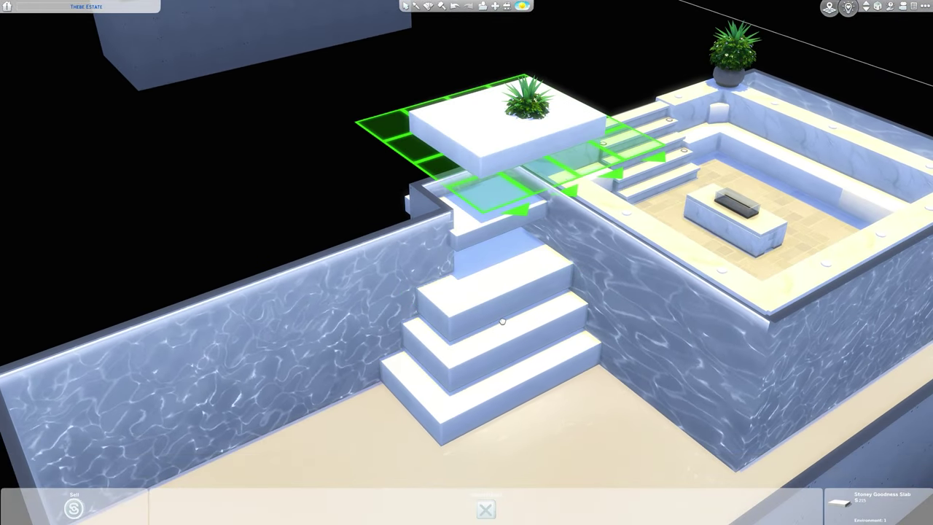
{"action": "left_click", "coordinate": [480, 354]}
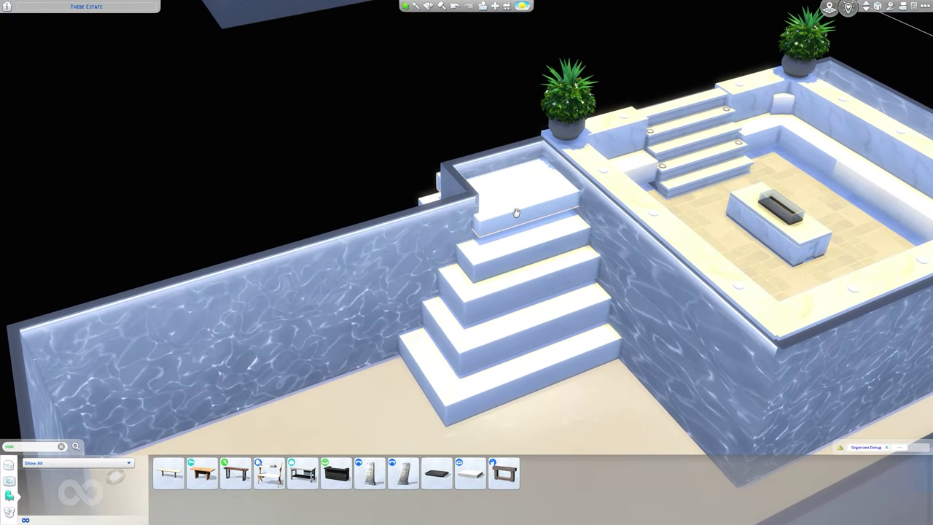
- Remove the whole stack of stone slab stairs from the stepped inner corner of the pool
{"action": "left_click", "coordinate": [516, 213]}
{"action": "key", "text": "Delete"}
{"action": "key", "text": "ctrl+z"}
{"action": "key", "text": "ctrl+z"}
{"action": "key", "text": "ctrl+z"}
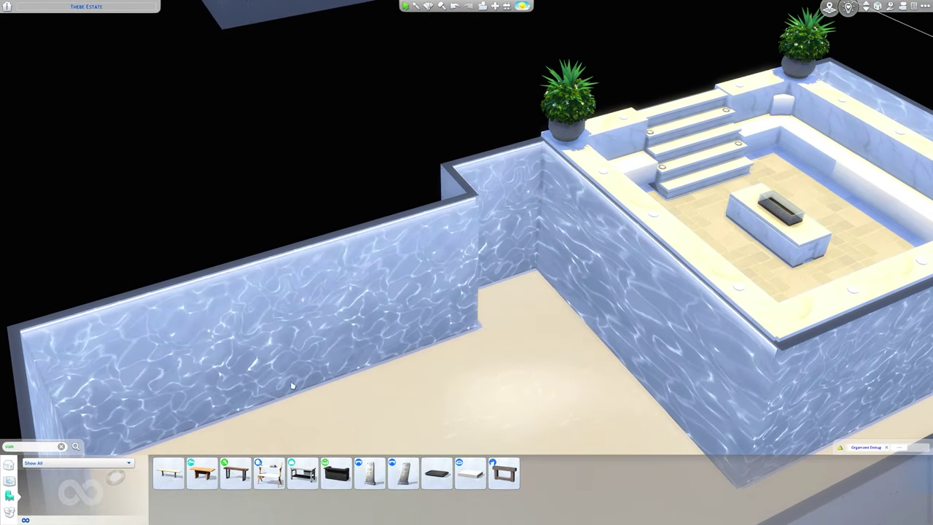
- Search the catalog for "shelf" and pick up The Immaculate shelf in white
{"action": "left_click", "coordinate": [61, 447]}
{"action": "type", "text": "shelf"}
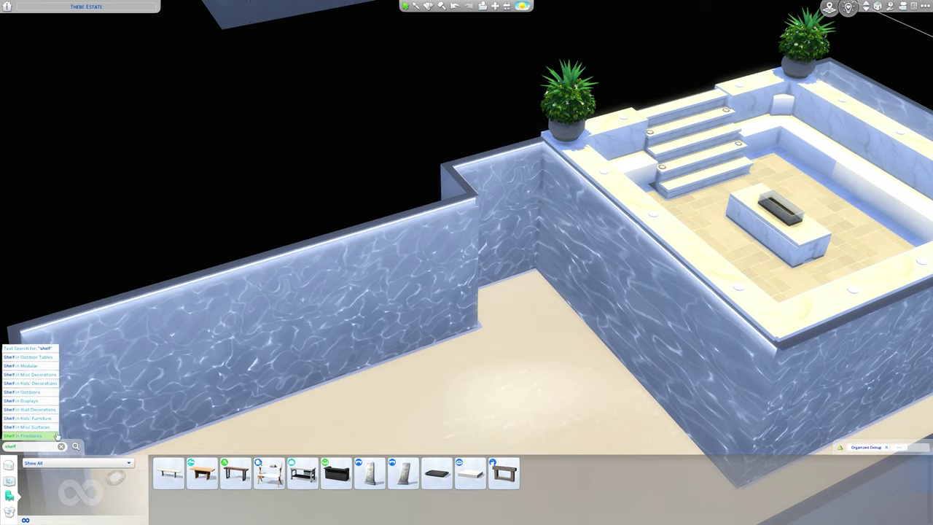
{"action": "key", "text": "Return"}
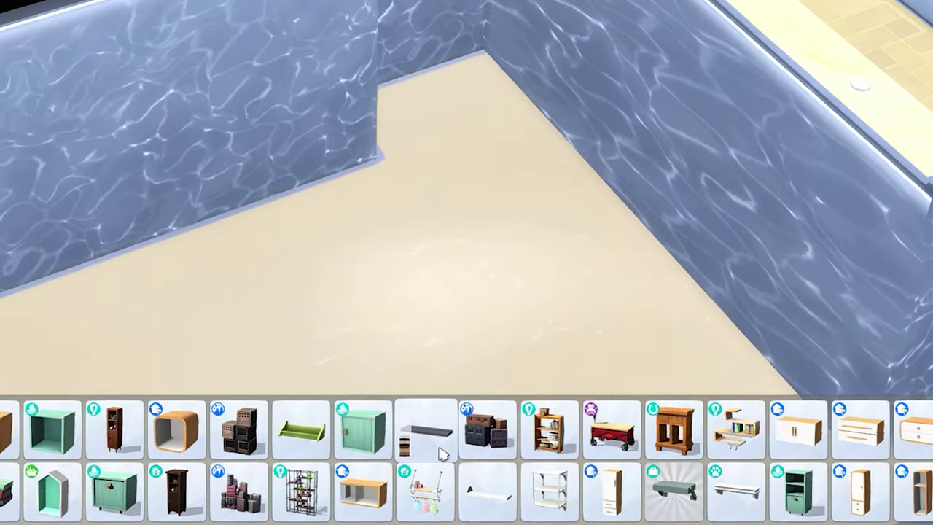
{"action": "mouse_move", "coordinate": [417, 447]}
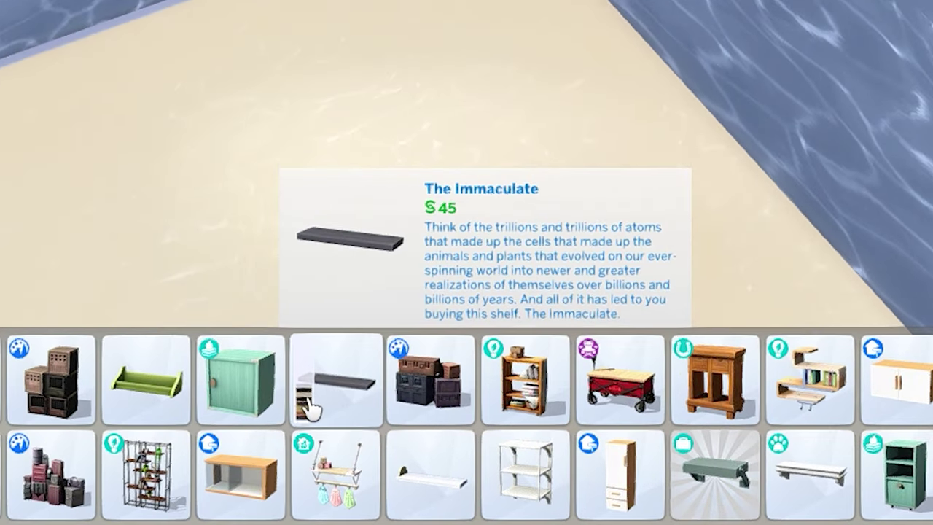
{"action": "mouse_move", "coordinate": [287, 384]}
{"action": "left_click", "coordinate": [270, 412]}
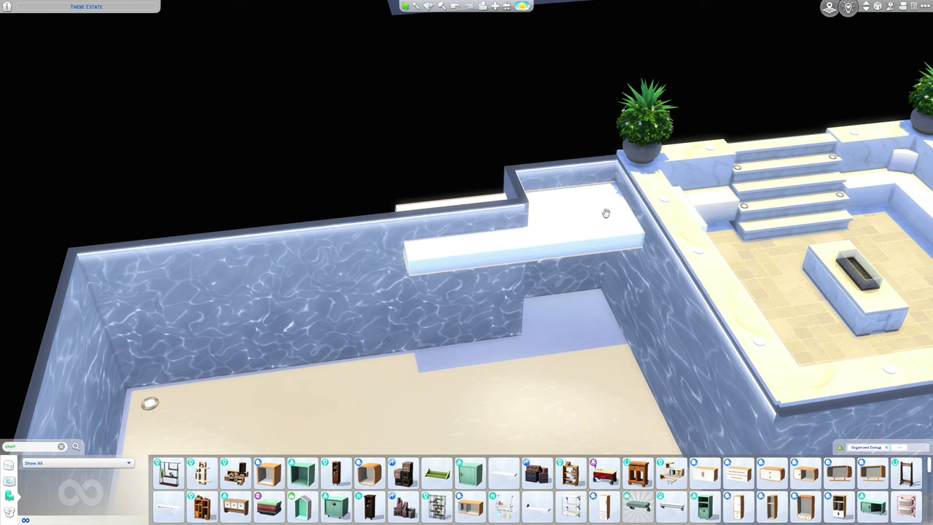
- Stack enlarged white shelves along the pool's straight end wall, each set back above the last, to form six full-width steps
{"action": "left_click", "coordinate": [584, 219]}
{"action": "middle_click", "coordinate": [358, 316]}
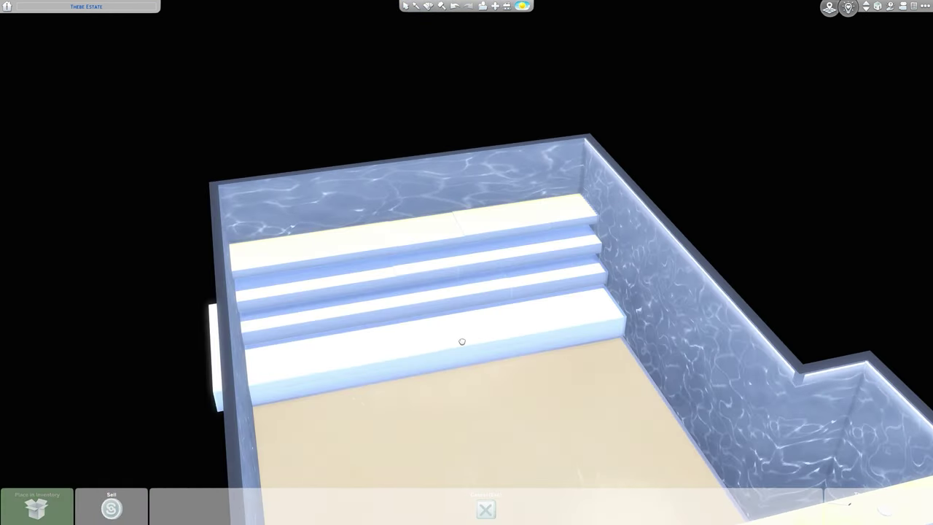
{"action": "left_click", "coordinate": [462, 342]}
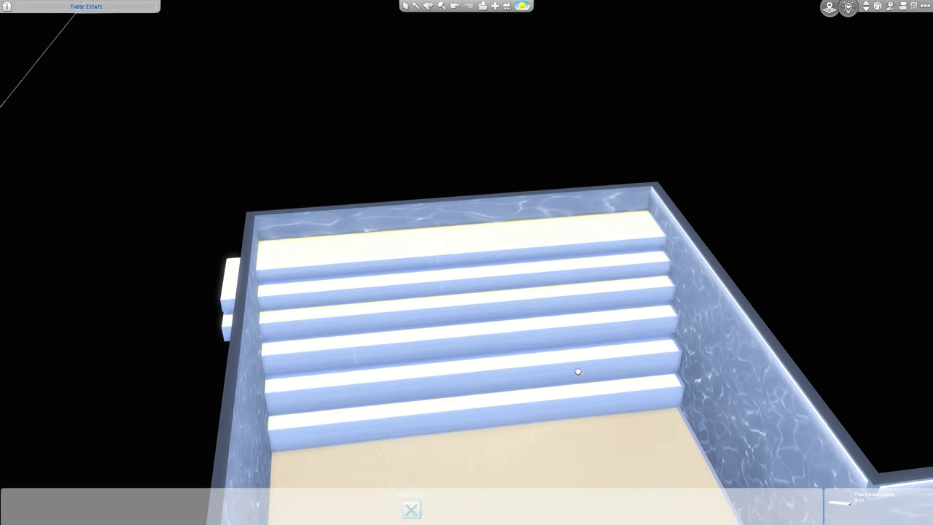
{"action": "left_click", "coordinate": [578, 371]}
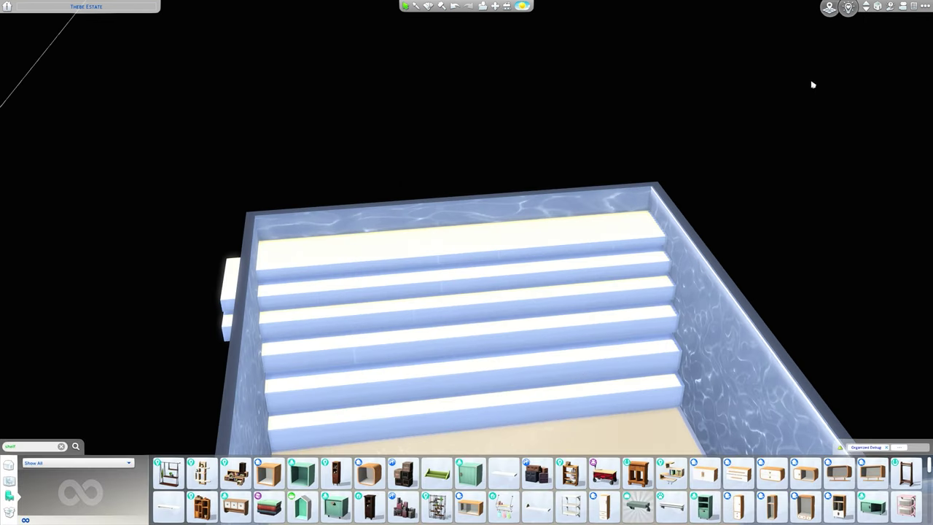
- Go up to ground level and inspect the full-width stairs through the pool water from different angles
{"action": "left_click", "coordinate": [866, 4]}
{"action": "middle_click", "coordinate": [758, 186]}
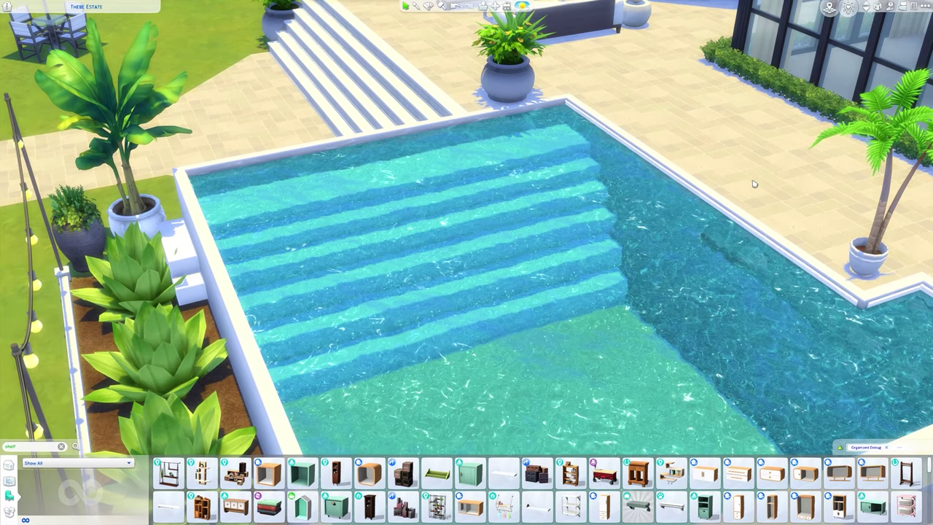
{"action": "middle_click", "coordinate": [759, 186]}
{"action": "middle_click", "coordinate": [758, 186]}
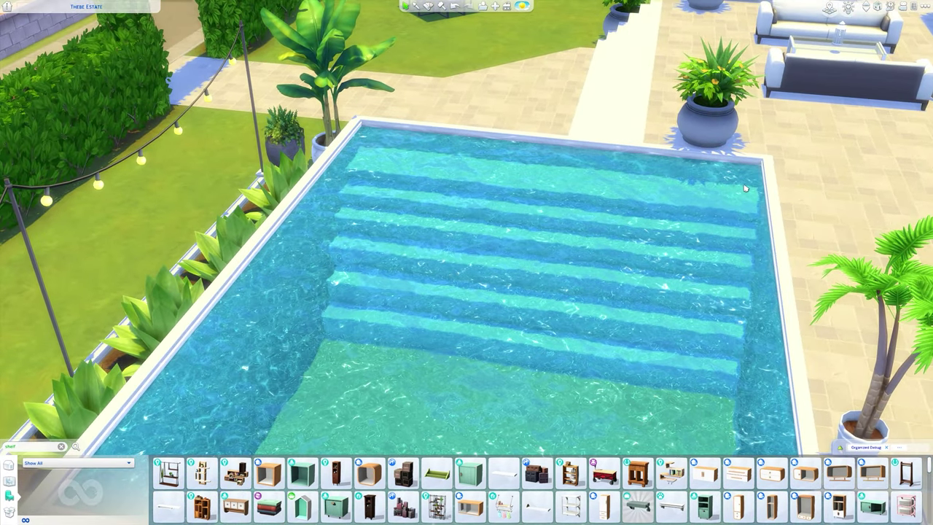